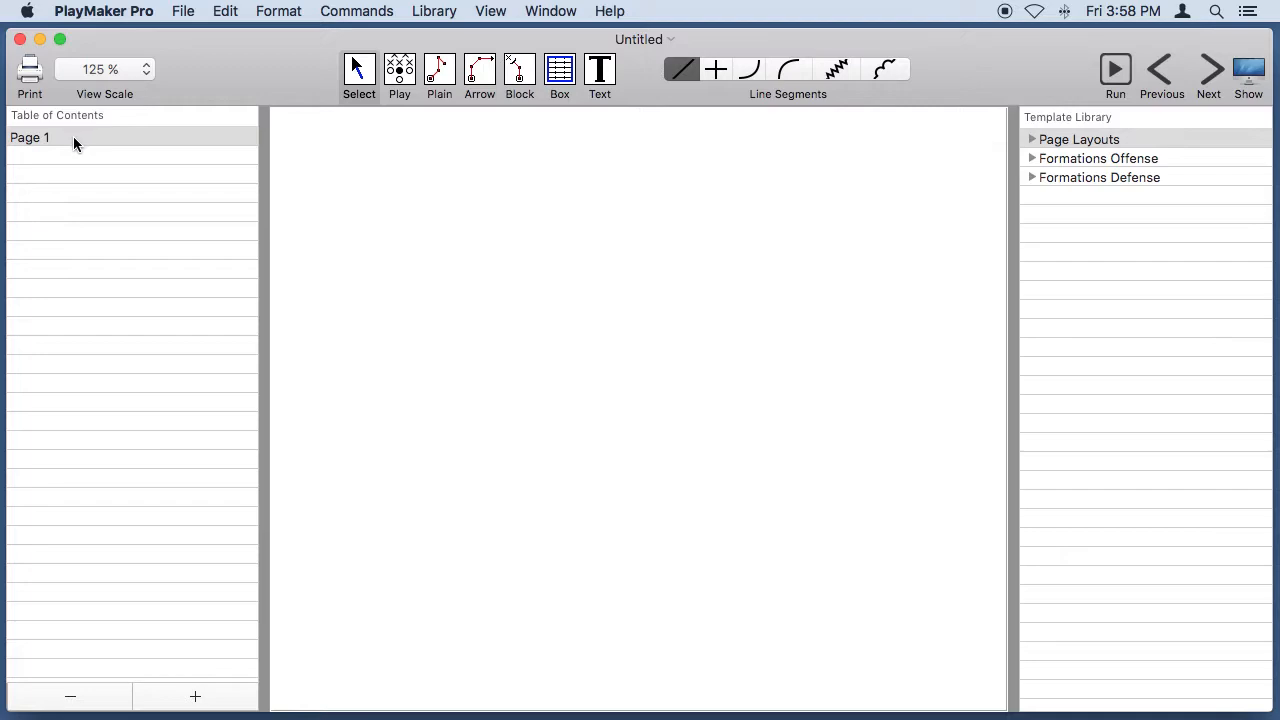
Step: Save the untitled document to the Desktop as Offense.fbd
scroll(516, 211, "down", 1)
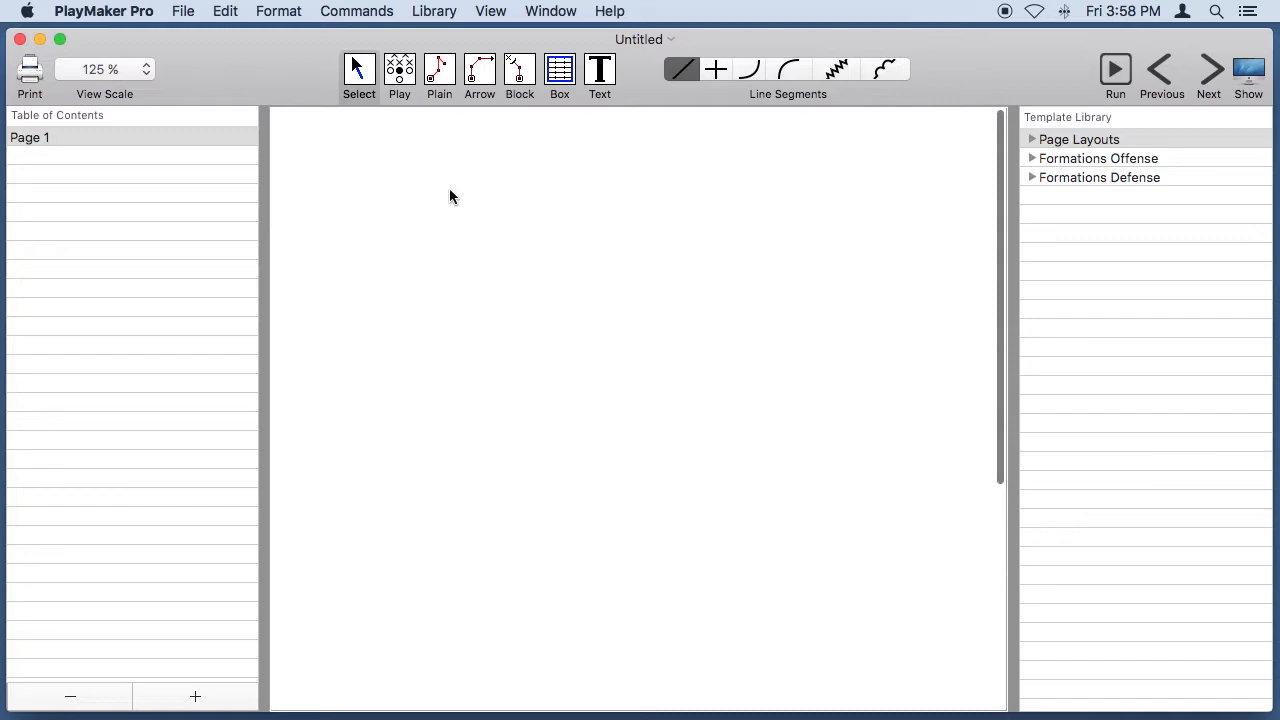
left_click(183, 11)
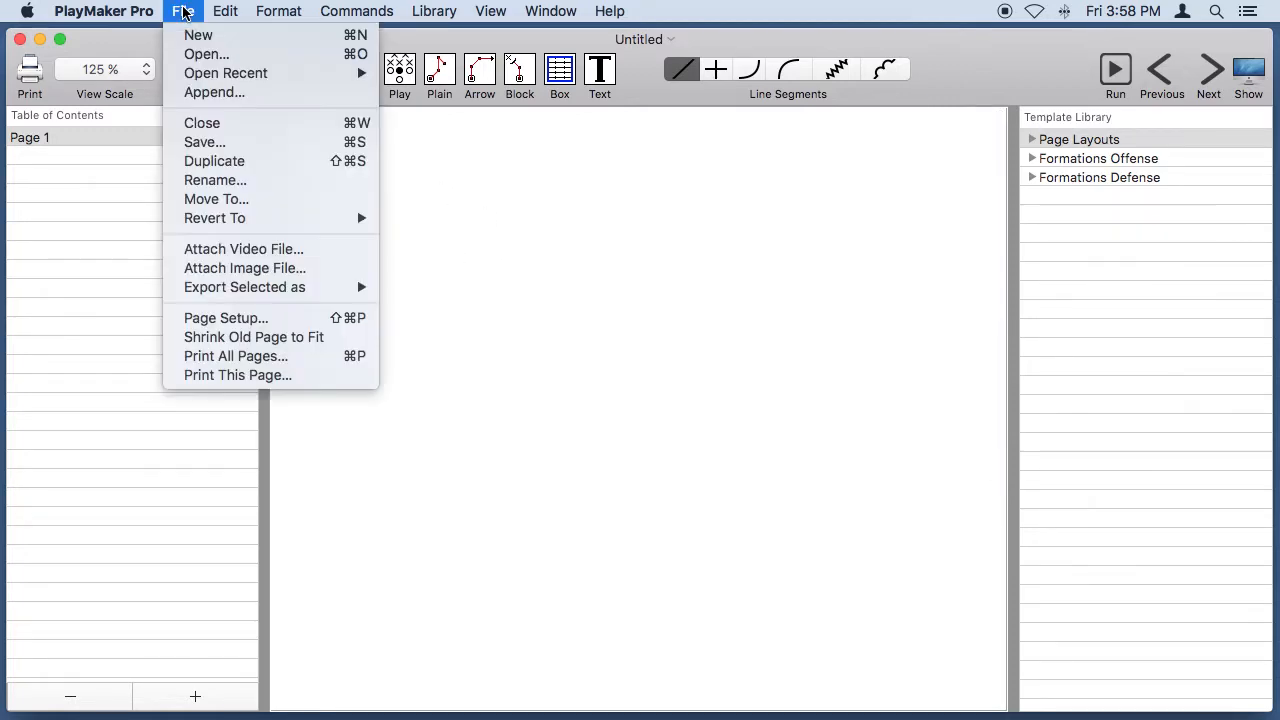
left_click(238, 143)
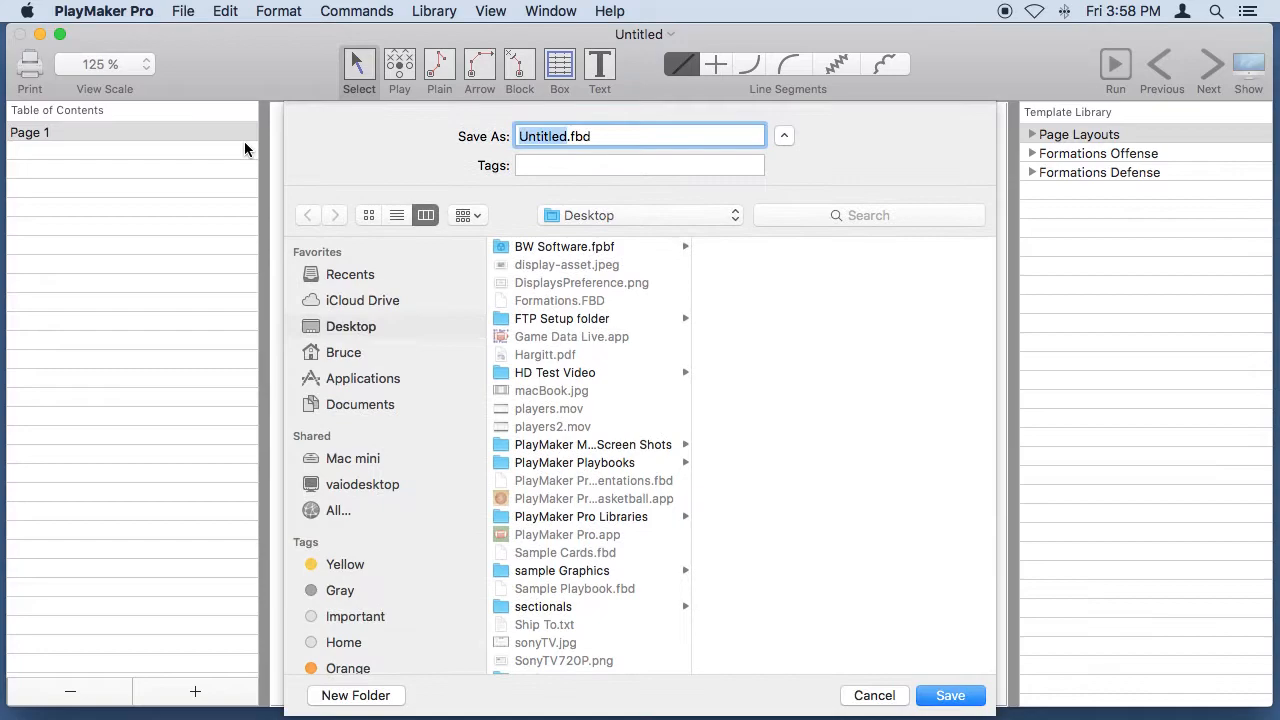
type("Offense")
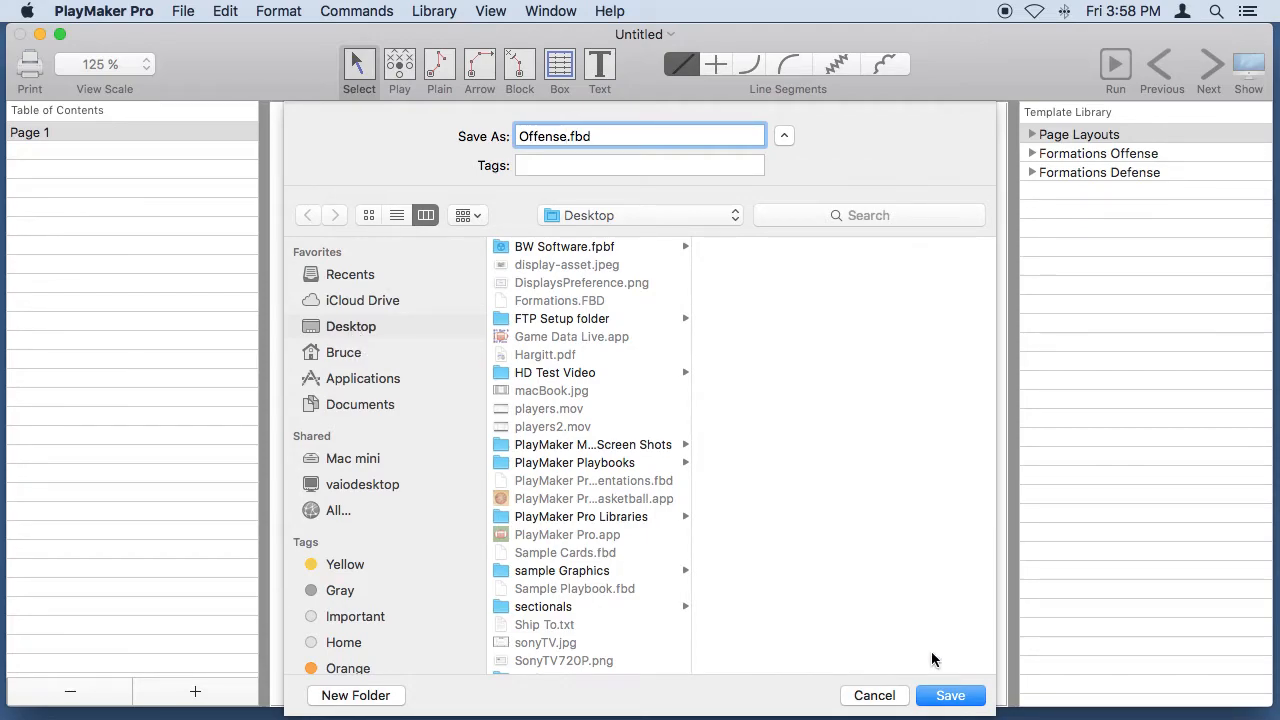
left_click(957, 696)
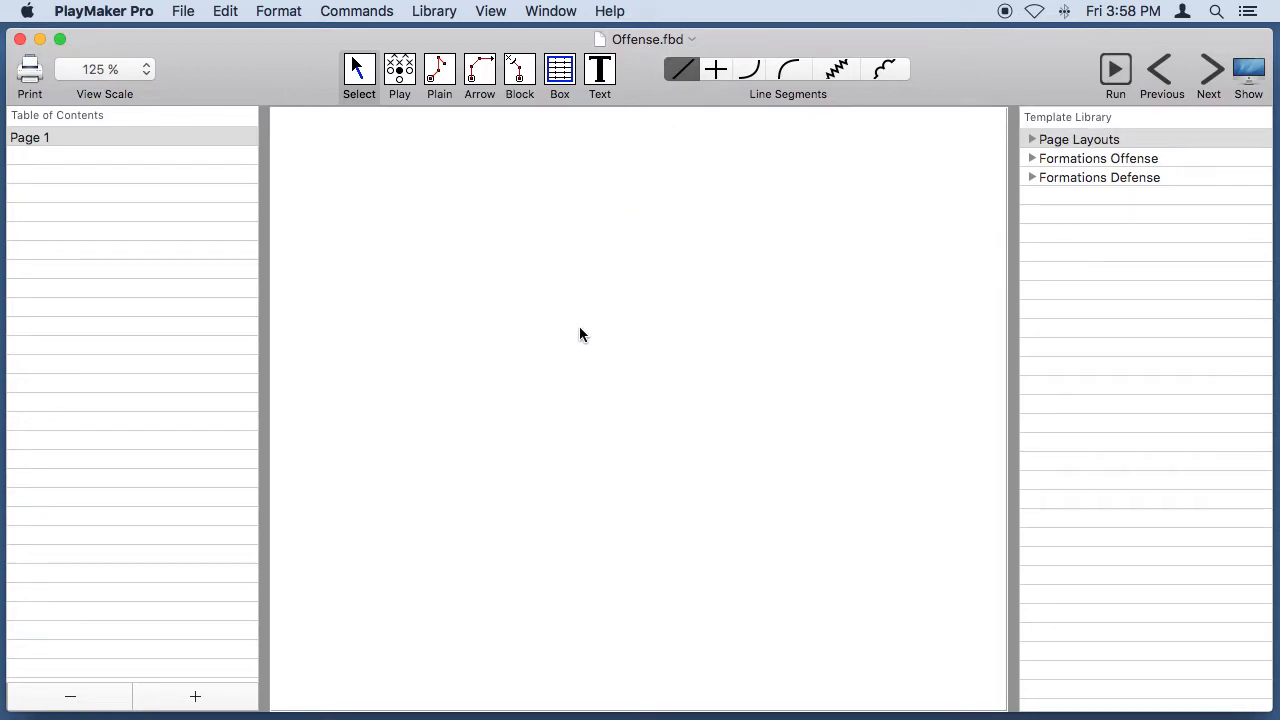
Step: Place a full play with offensive and defensive players on the page and shift the whole formation slightly upward
left_click(399, 78)
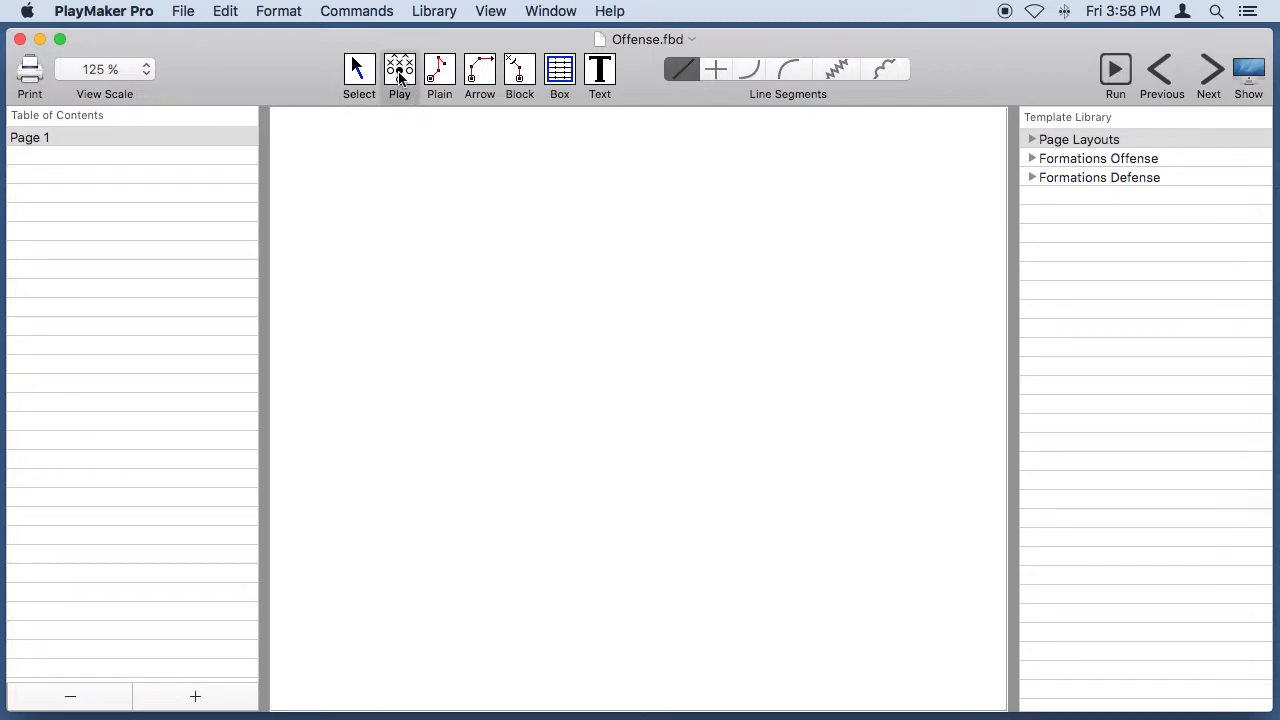
left_click(627, 388)
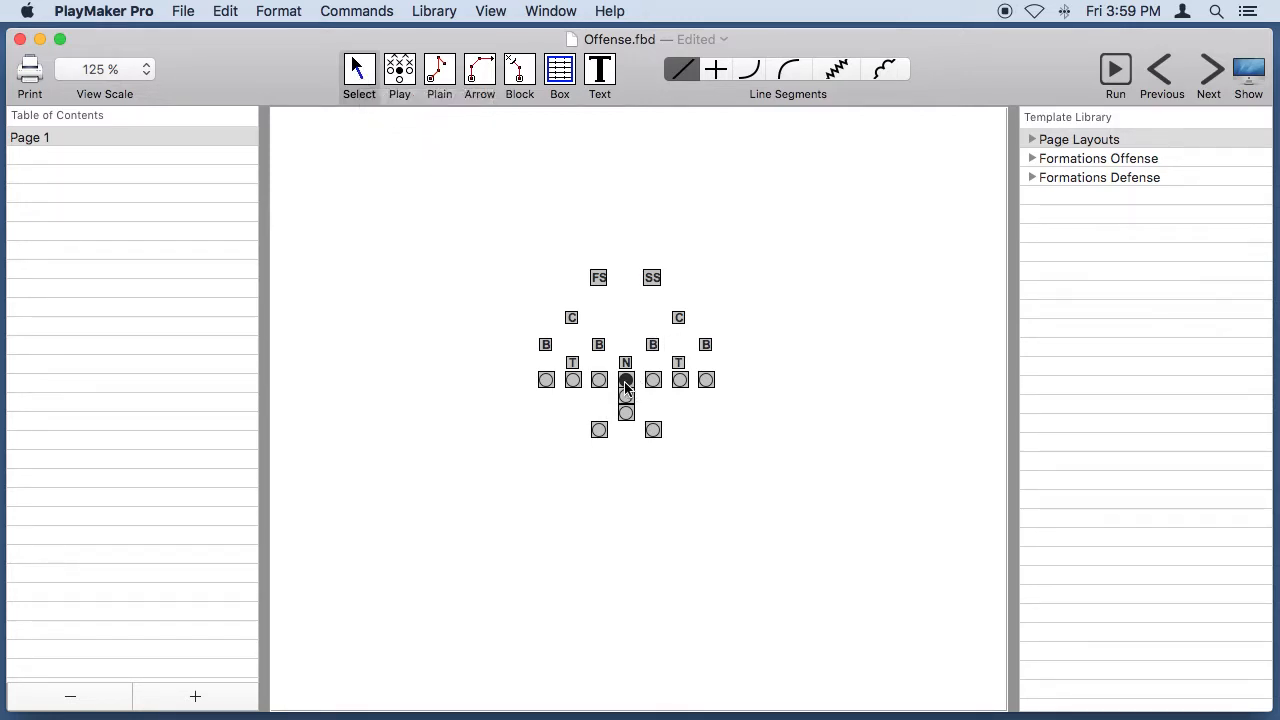
left_click_drag(626, 380, 618, 330)
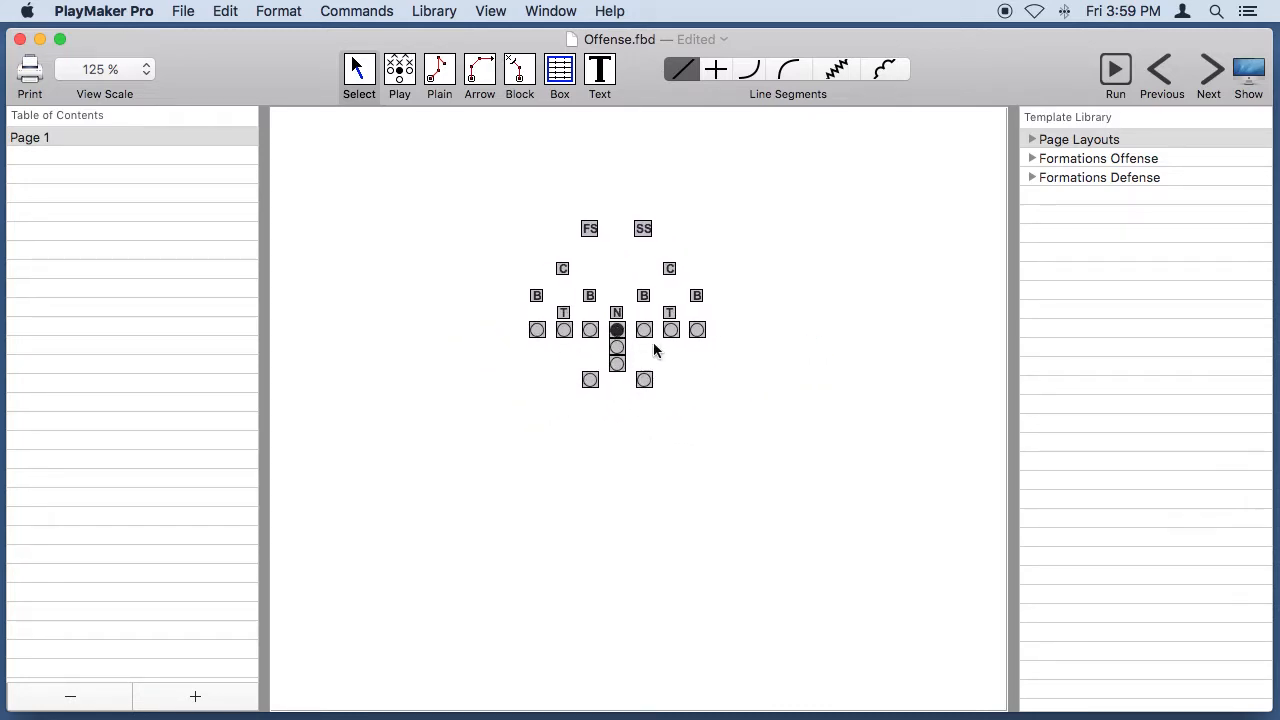
left_click(752, 375)
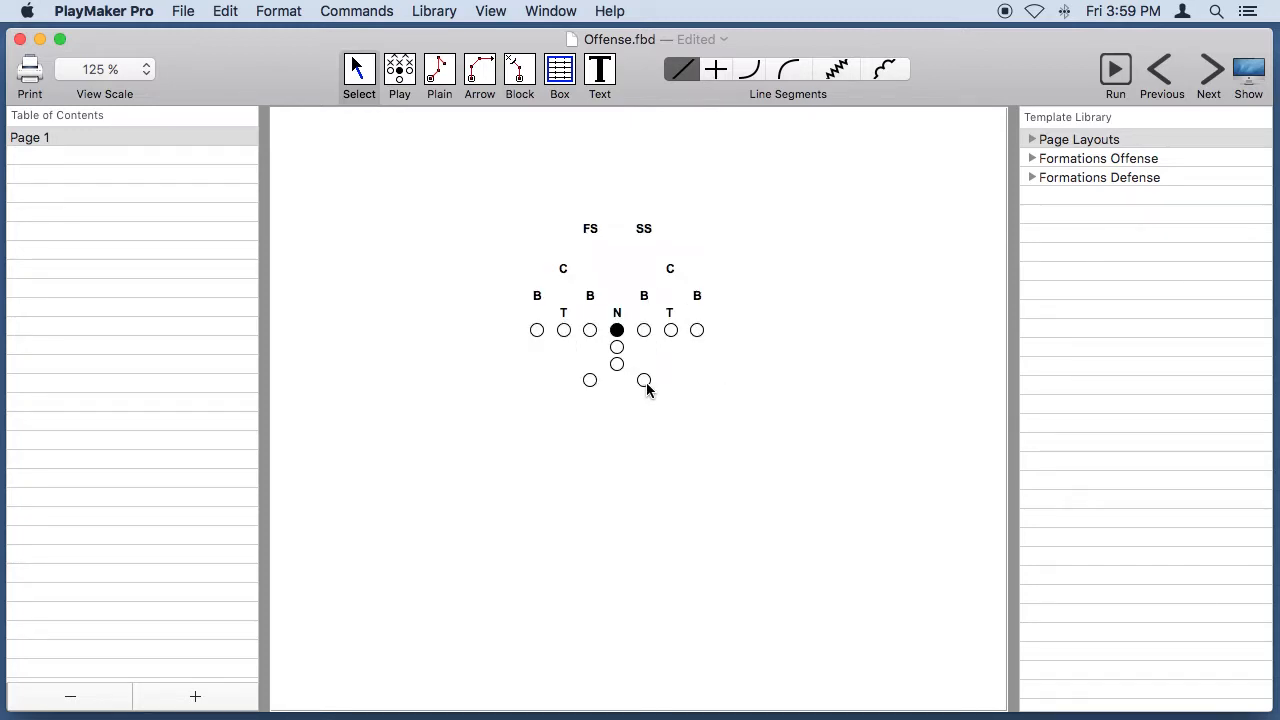
Step: Line up the three rear offensive backs in a row well right of the line, and lower the quarterback slightly behind the center
left_click_drag(644, 381, 802, 341)
left_click_drag(590, 380, 773, 341)
left_click(616, 364)
left_click_drag(616, 367, 835, 341)
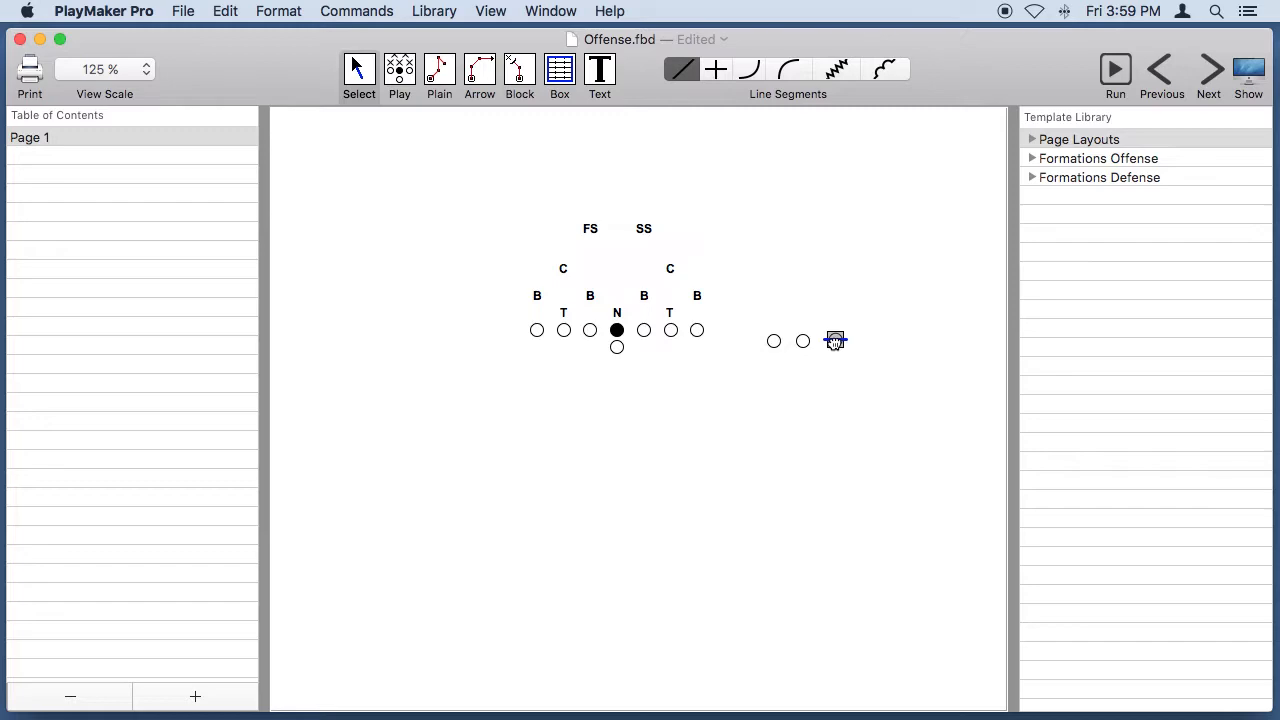
left_click_drag(835, 341, 835, 342)
left_click_drag(617, 349, 617, 357)
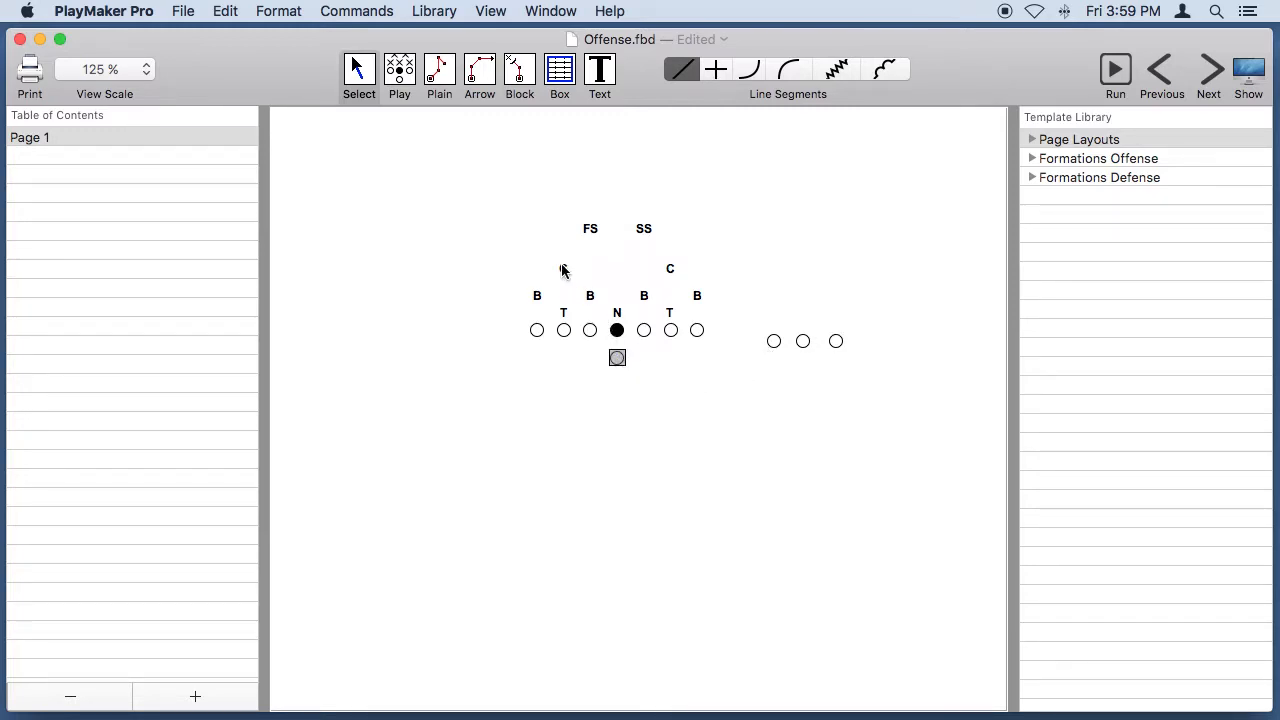
Step: Spread the two cornerbacks outward and upward, and move both safeties slightly deeper
left_click_drag(562, 270, 555, 255)
left_click_drag(669, 266, 686, 255)
left_click_drag(591, 234, 643, 220)
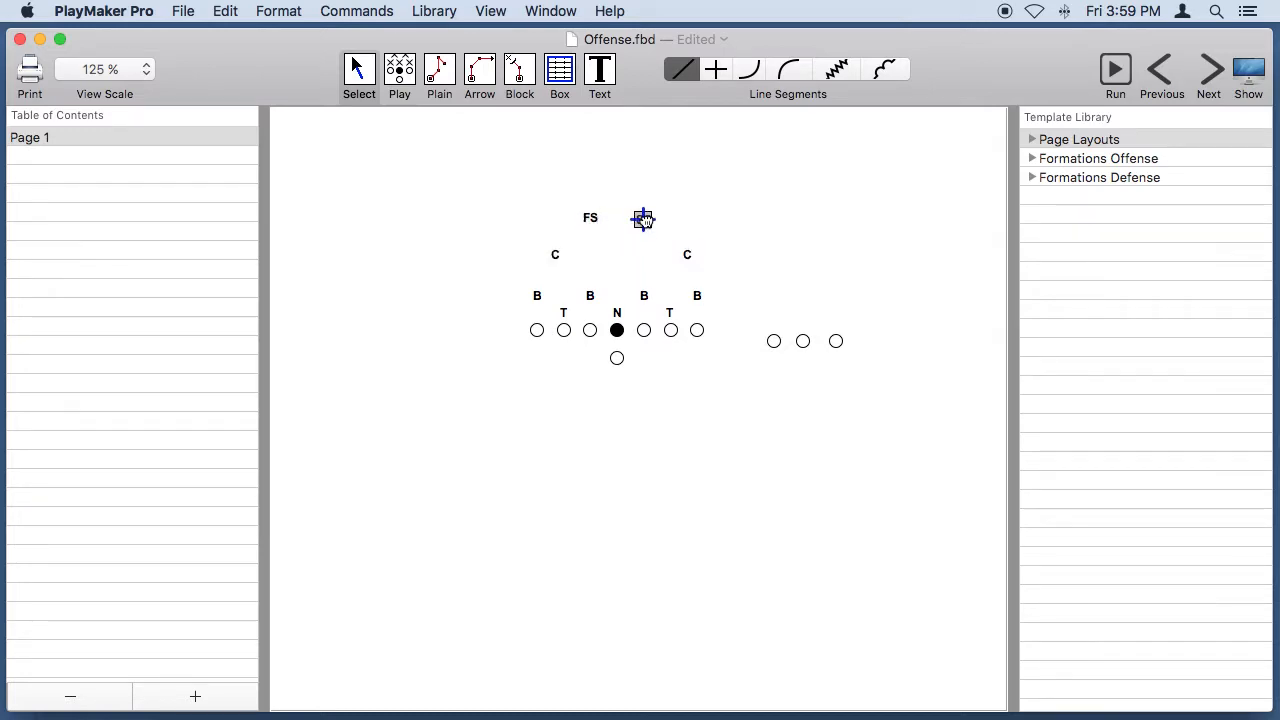
left_click(644, 276)
Step: Select all the defensive players and make them invisible
left_click_drag(492, 183, 763, 333)
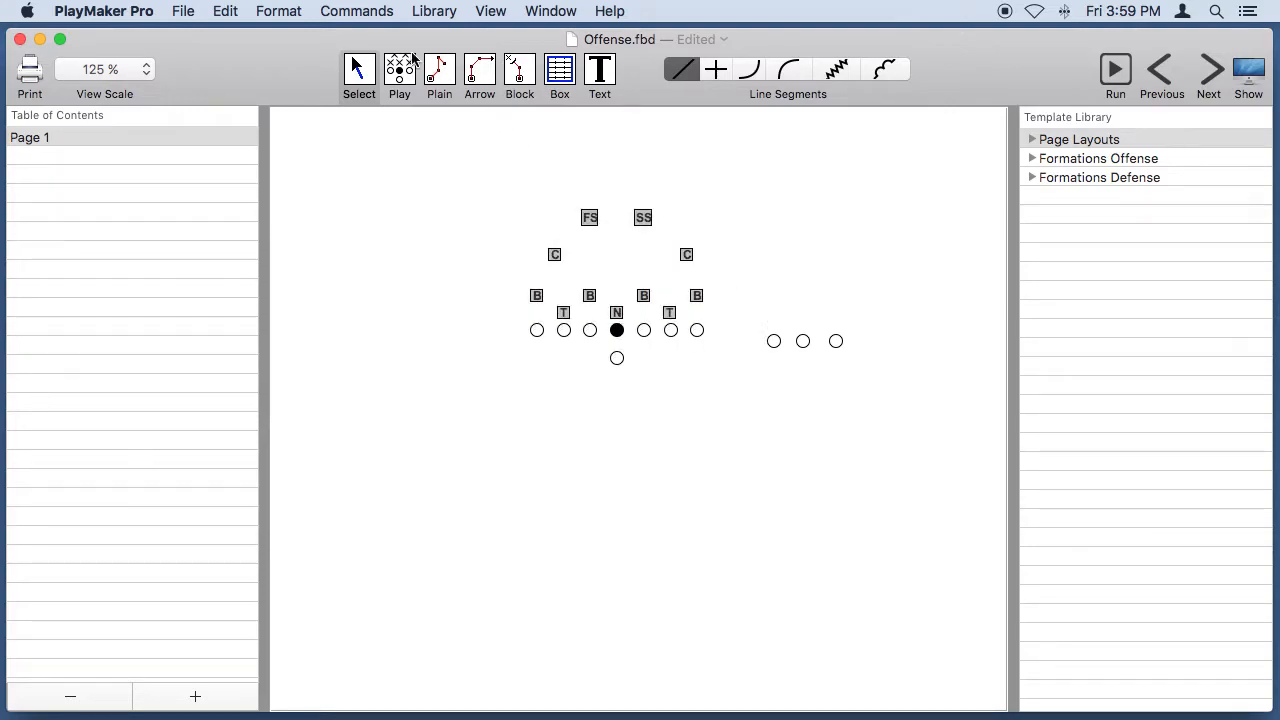
left_click(356, 11)
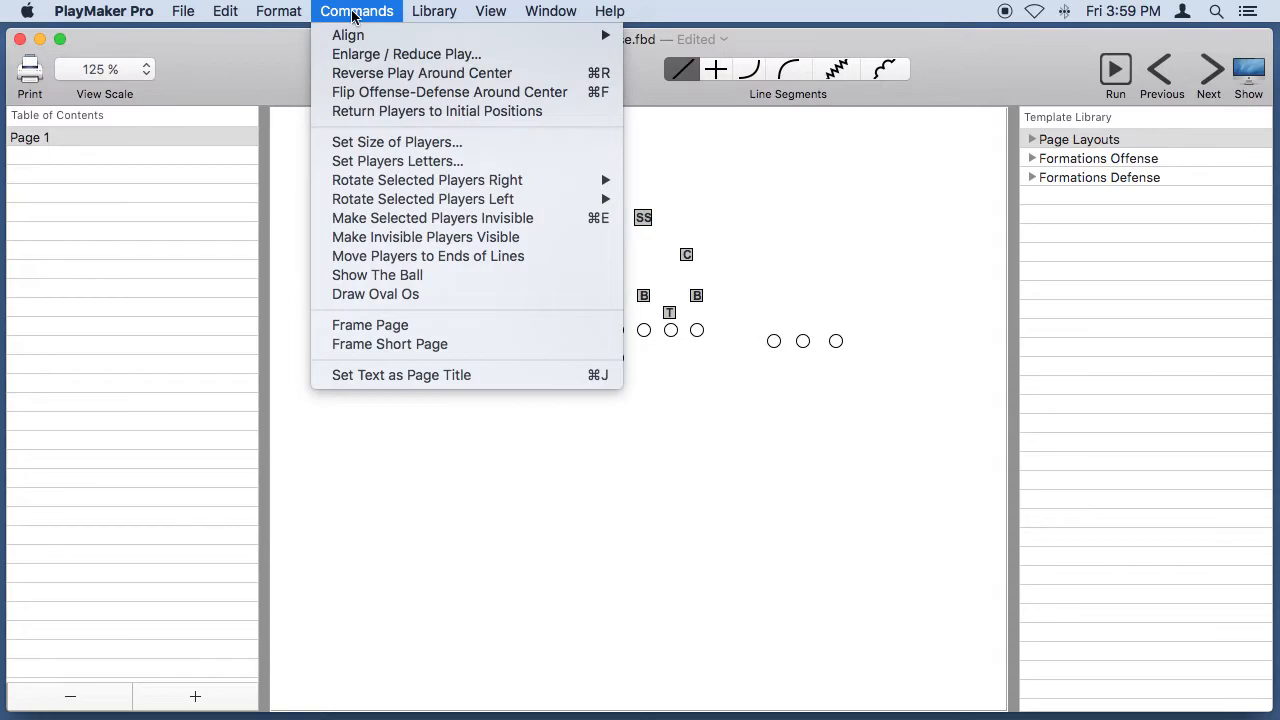
left_click(495, 218)
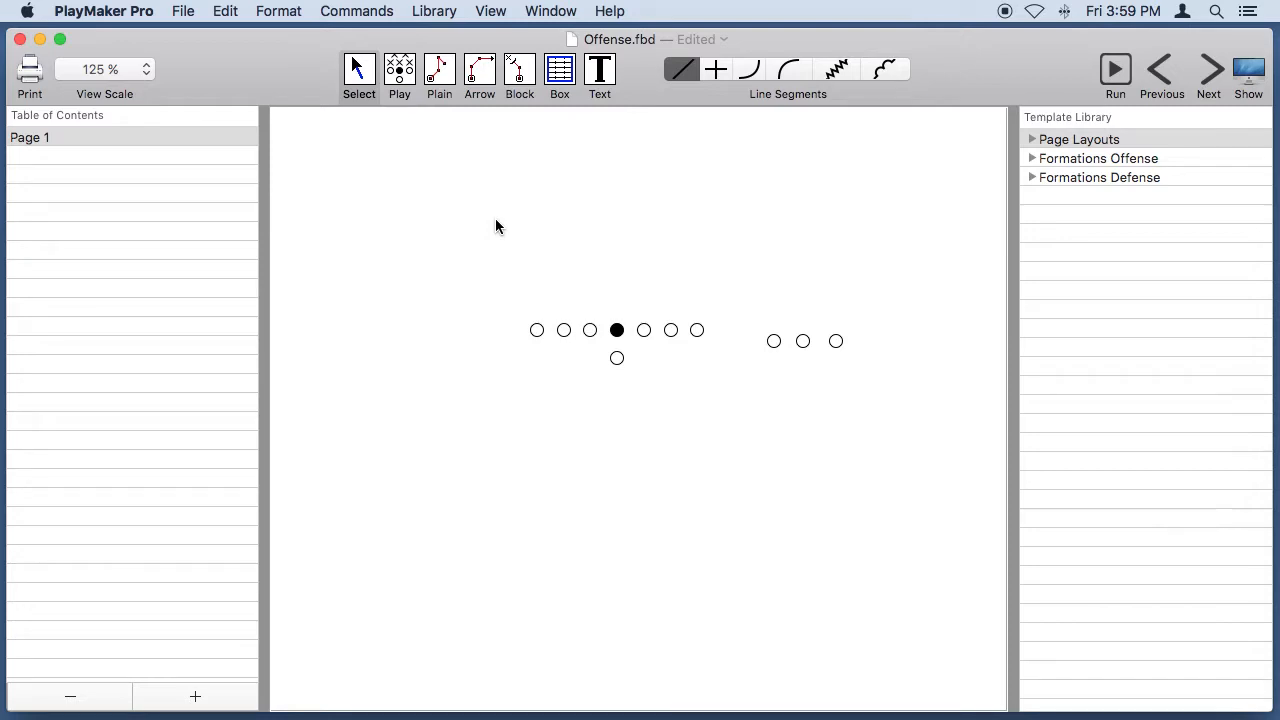
Step: Select the area of the hidden defensive players and make them visible again
left_click_drag(468, 193, 770, 332)
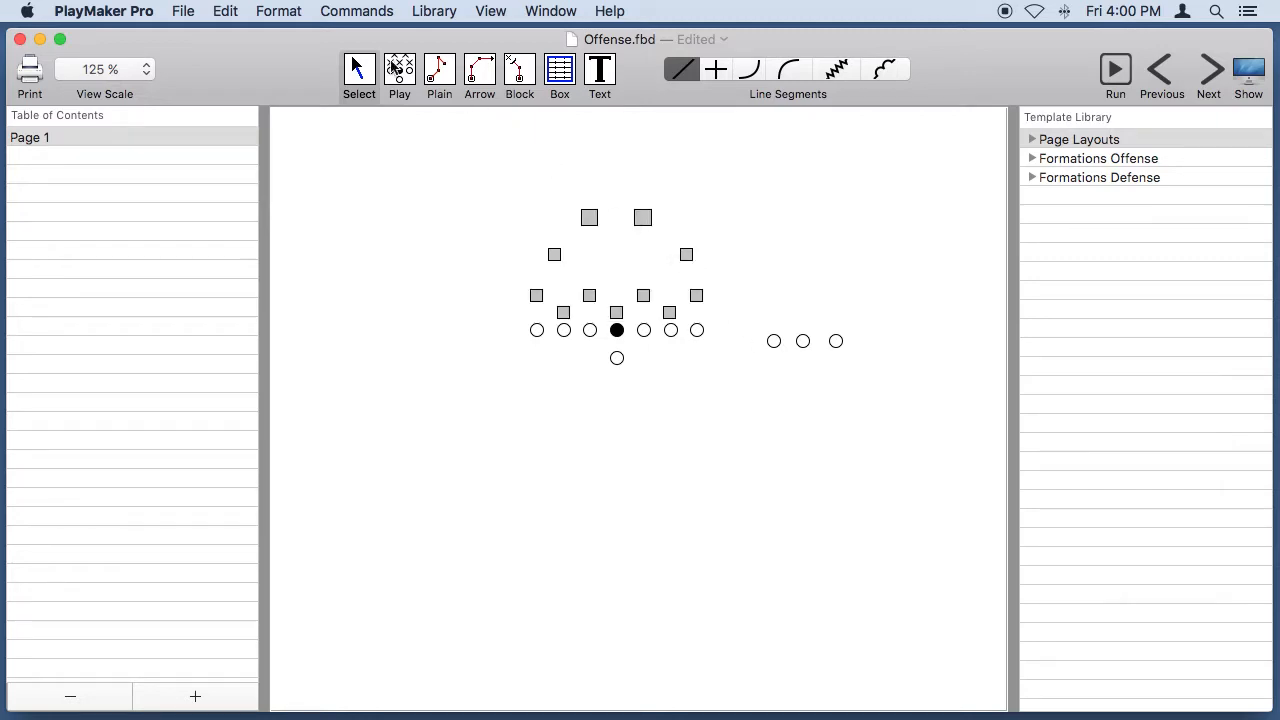
left_click(345, 12)
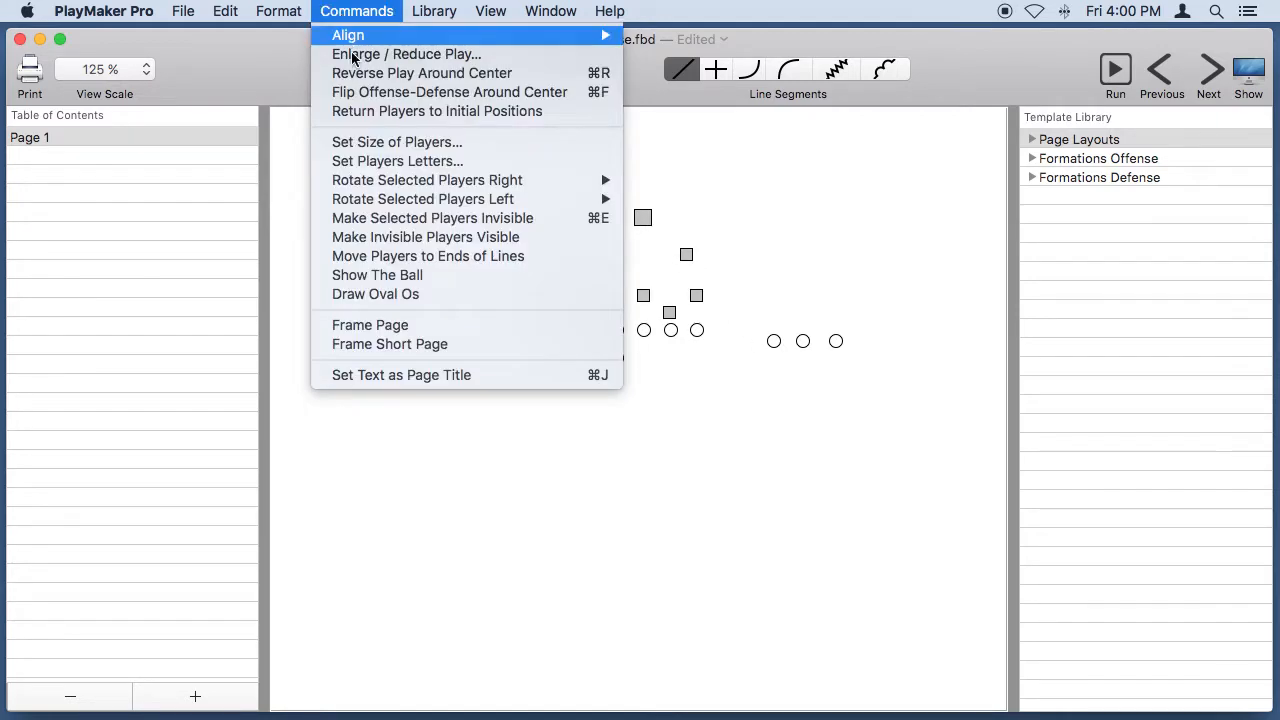
left_click(403, 237)
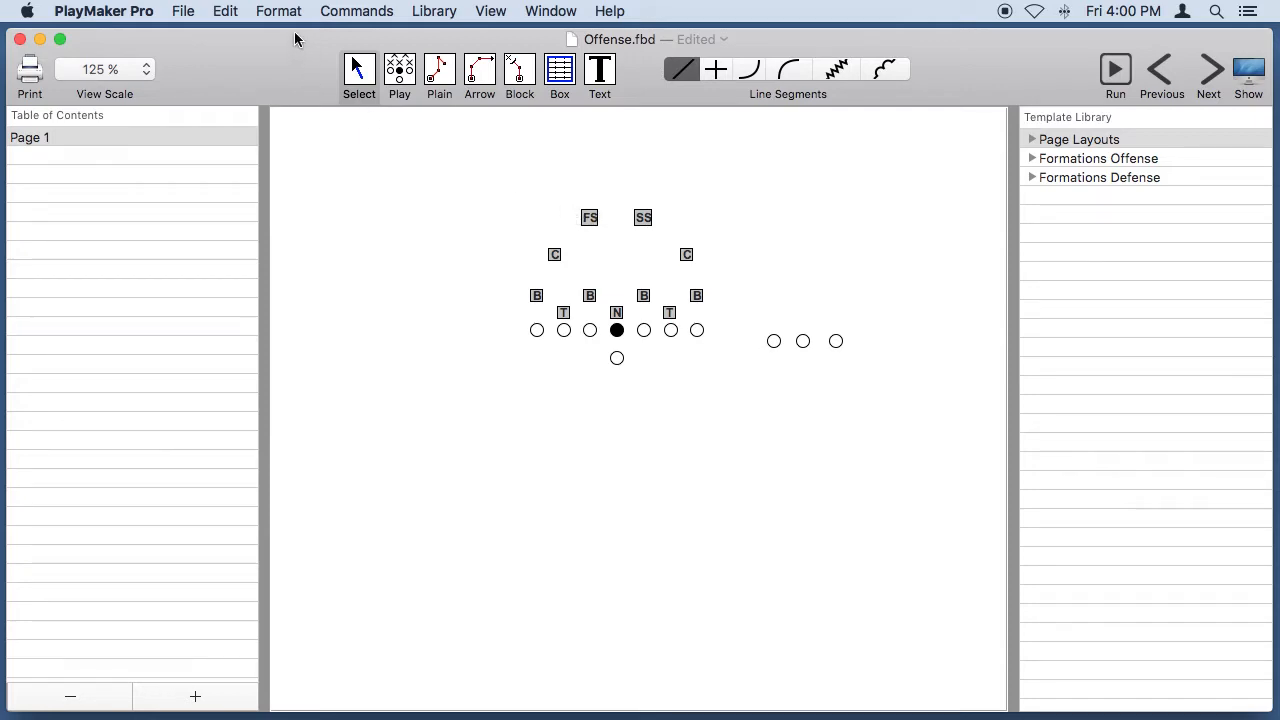
Step: Try the X symbol on the selected defensive players, and switch them back to letters
left_click(268, 12)
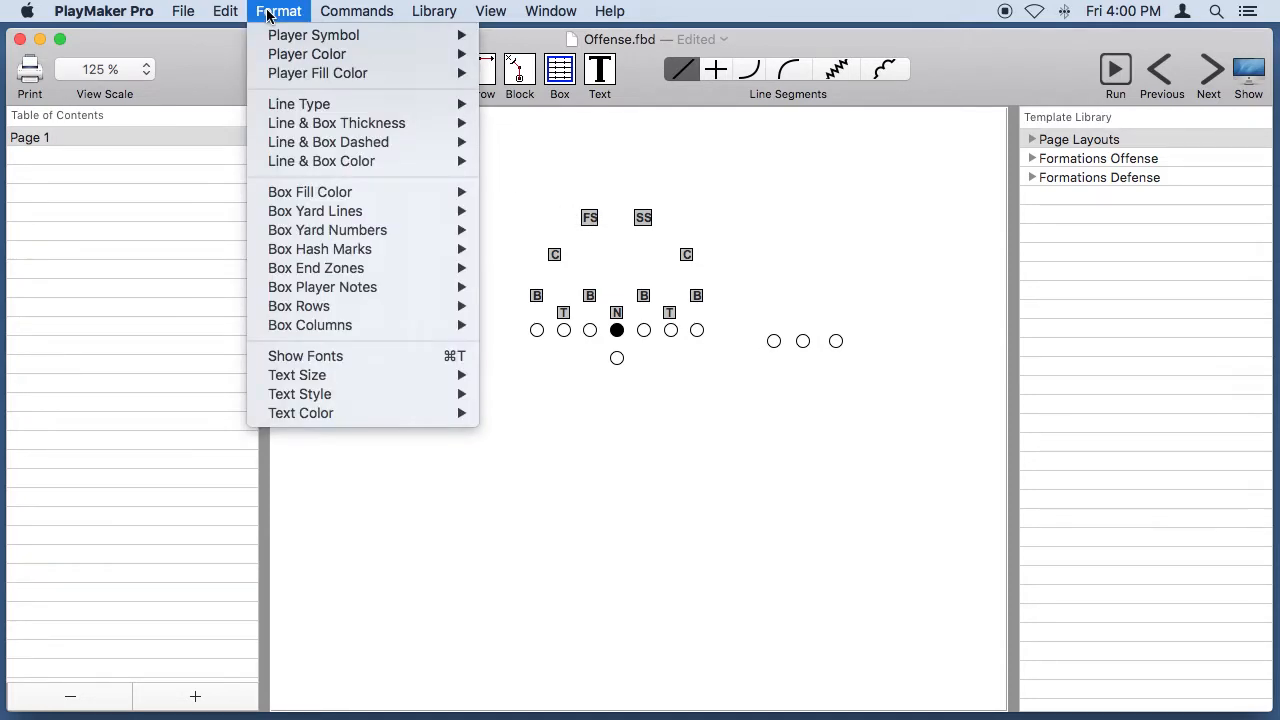
mouse_move(270, 37)
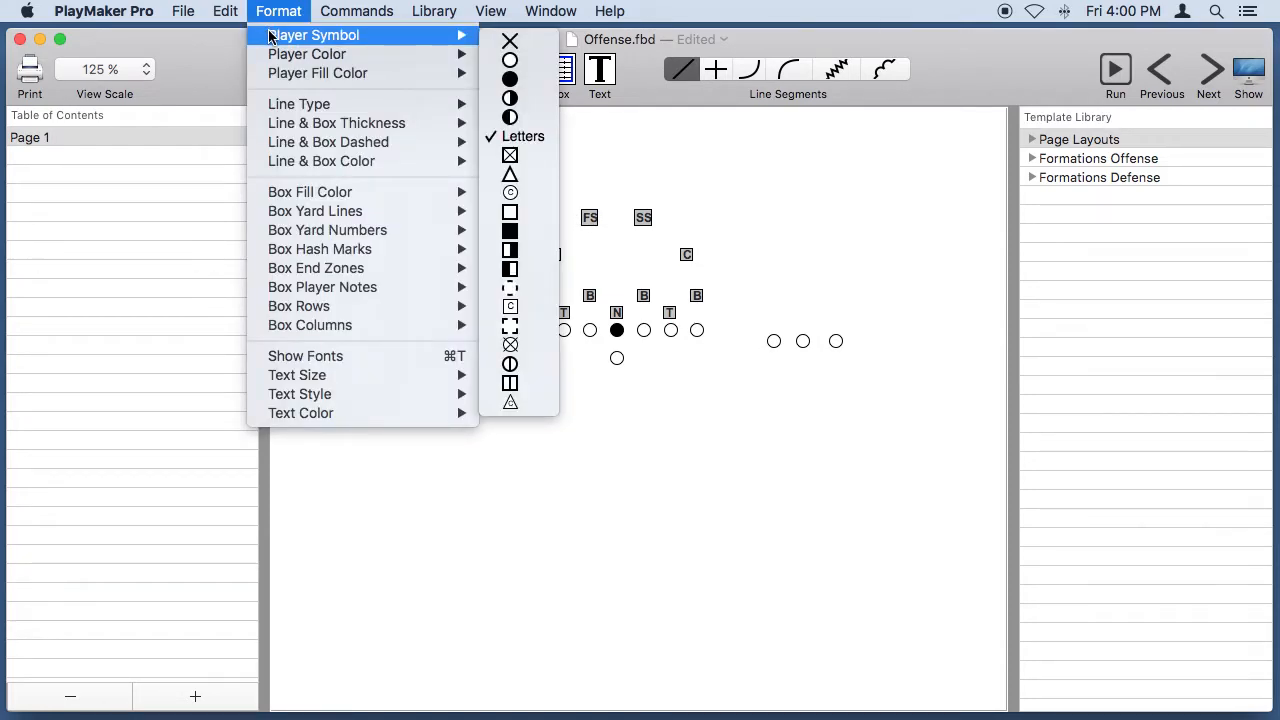
left_click(507, 45)
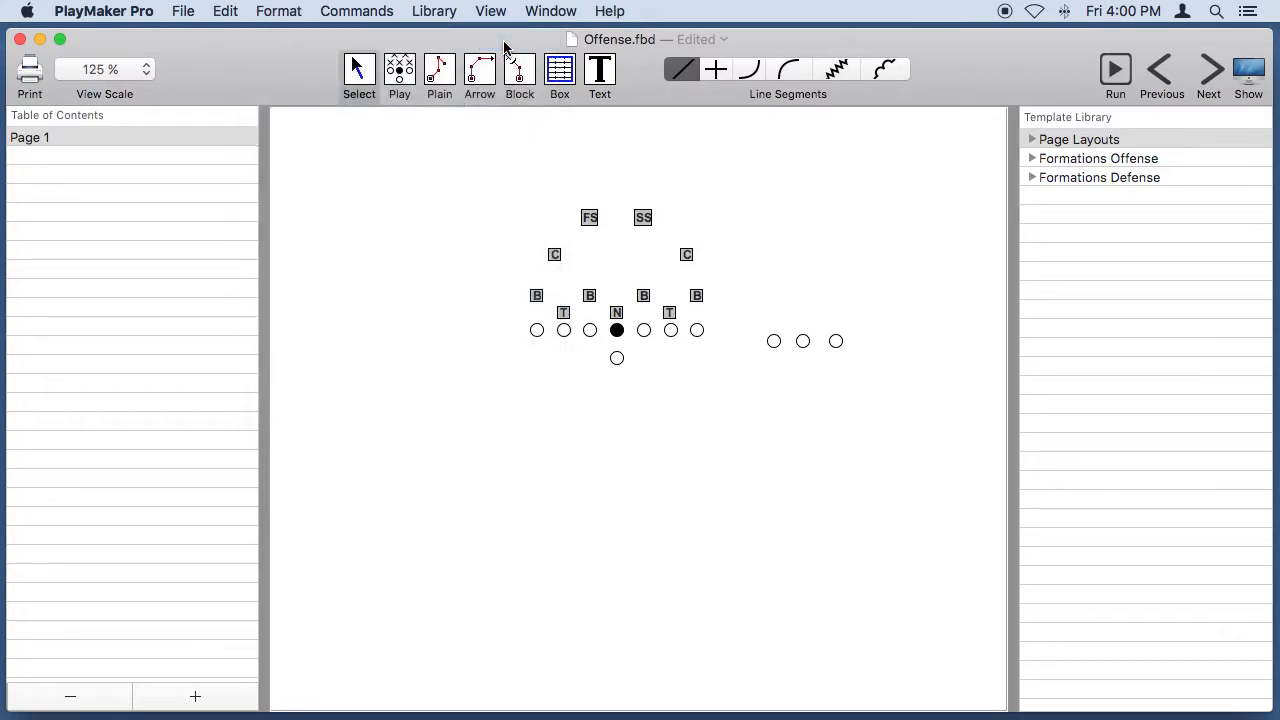
left_click(266, 12)
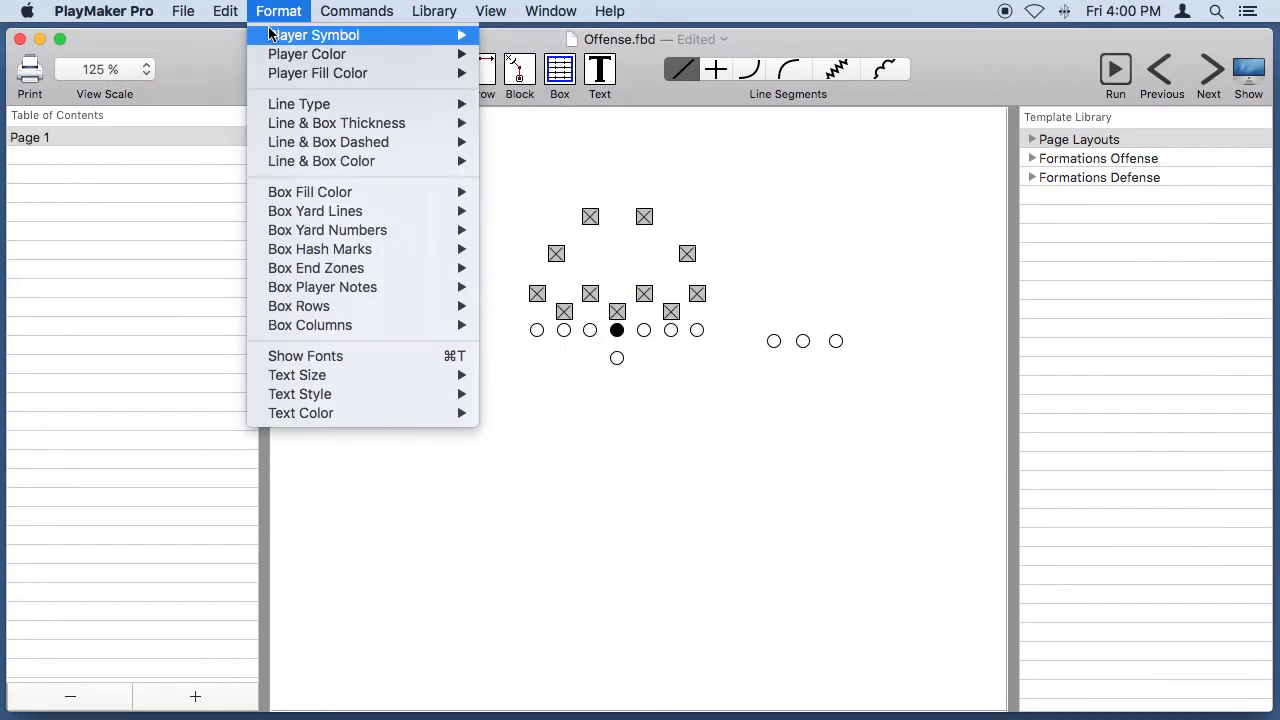
mouse_move(378, 38)
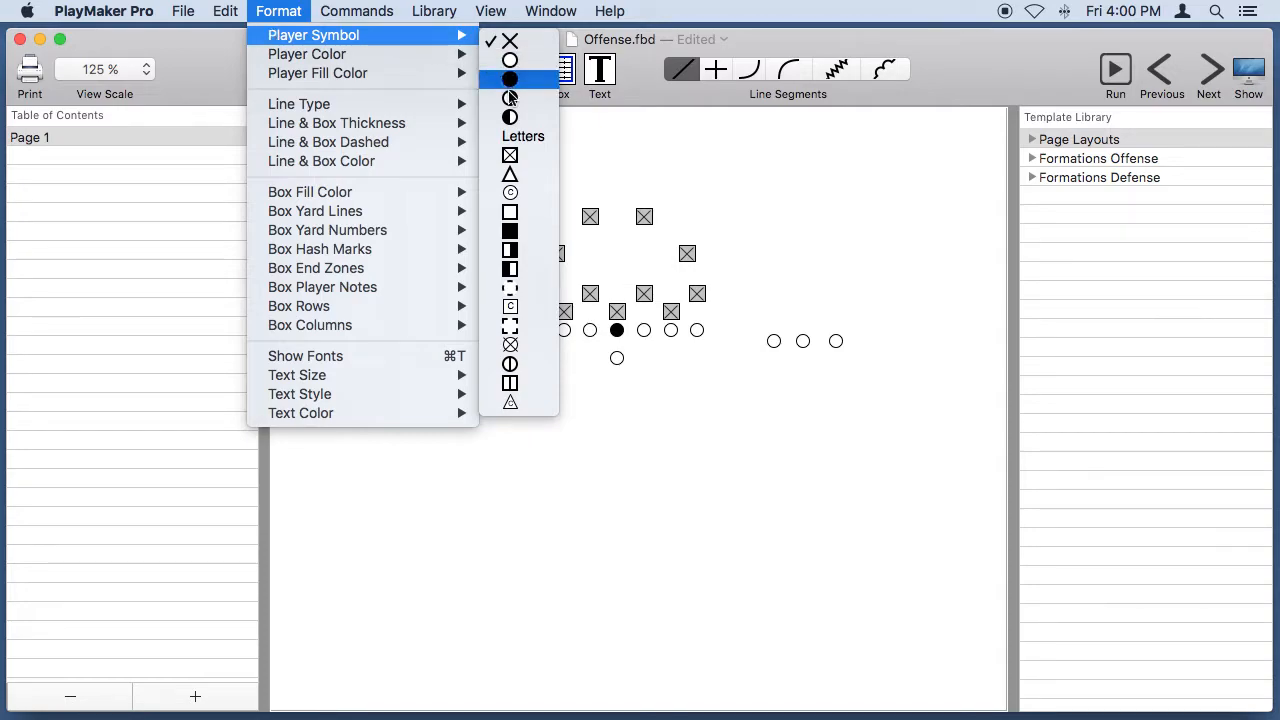
left_click(522, 136)
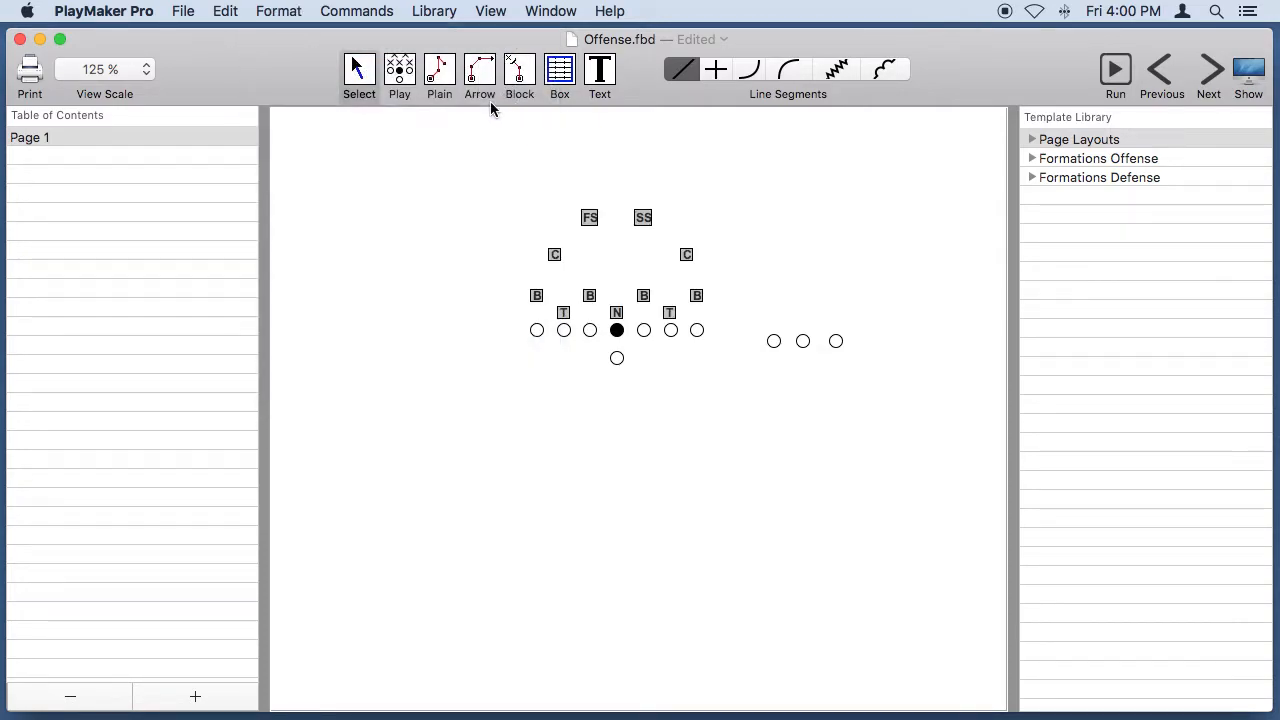
Step: Change the selected defensive players' symbol to triangles
left_click(290, 12)
mouse_move(281, 38)
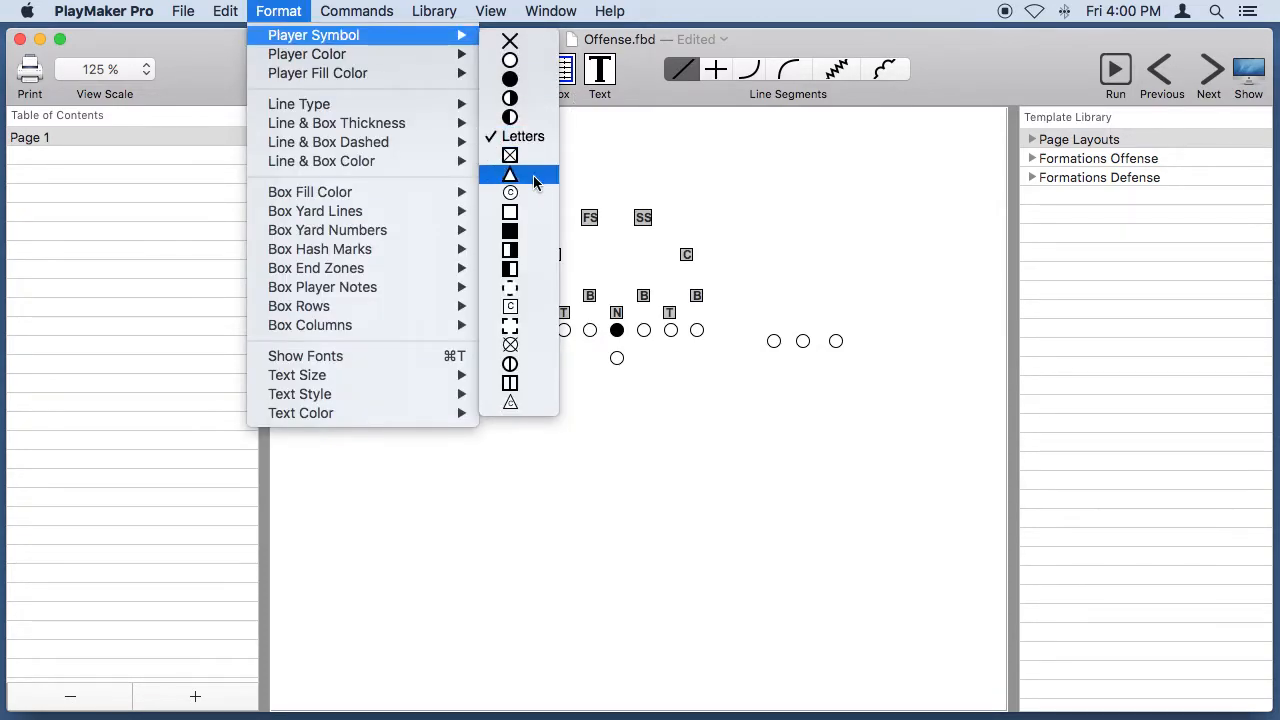
left_click(533, 175)
Step: Change the selected defensive players' symbol to open squares
left_click(278, 11)
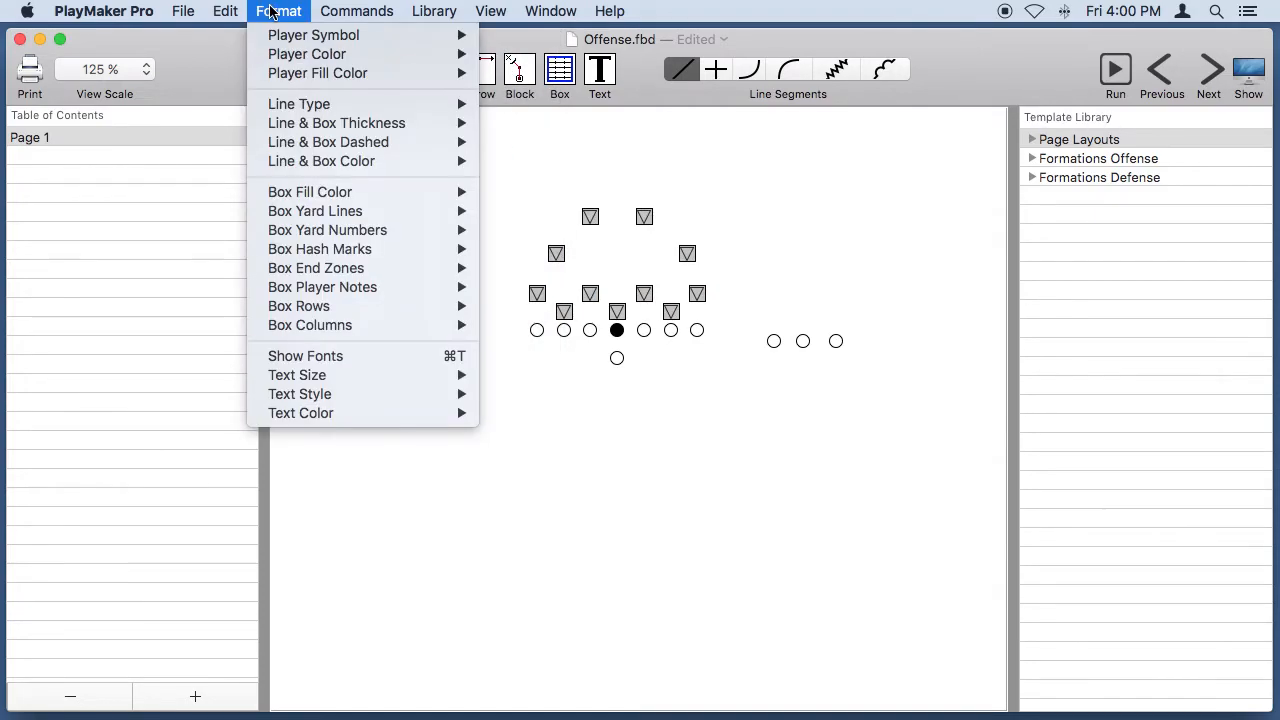
mouse_move(279, 37)
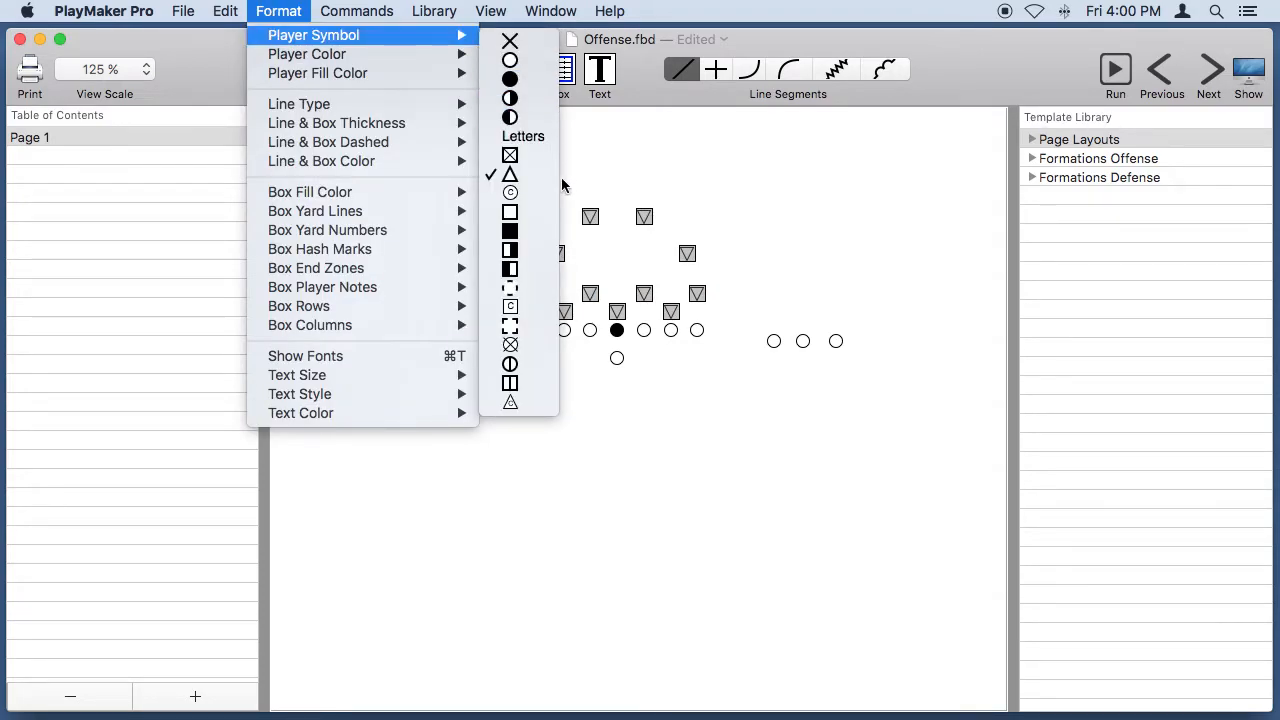
left_click(511, 213)
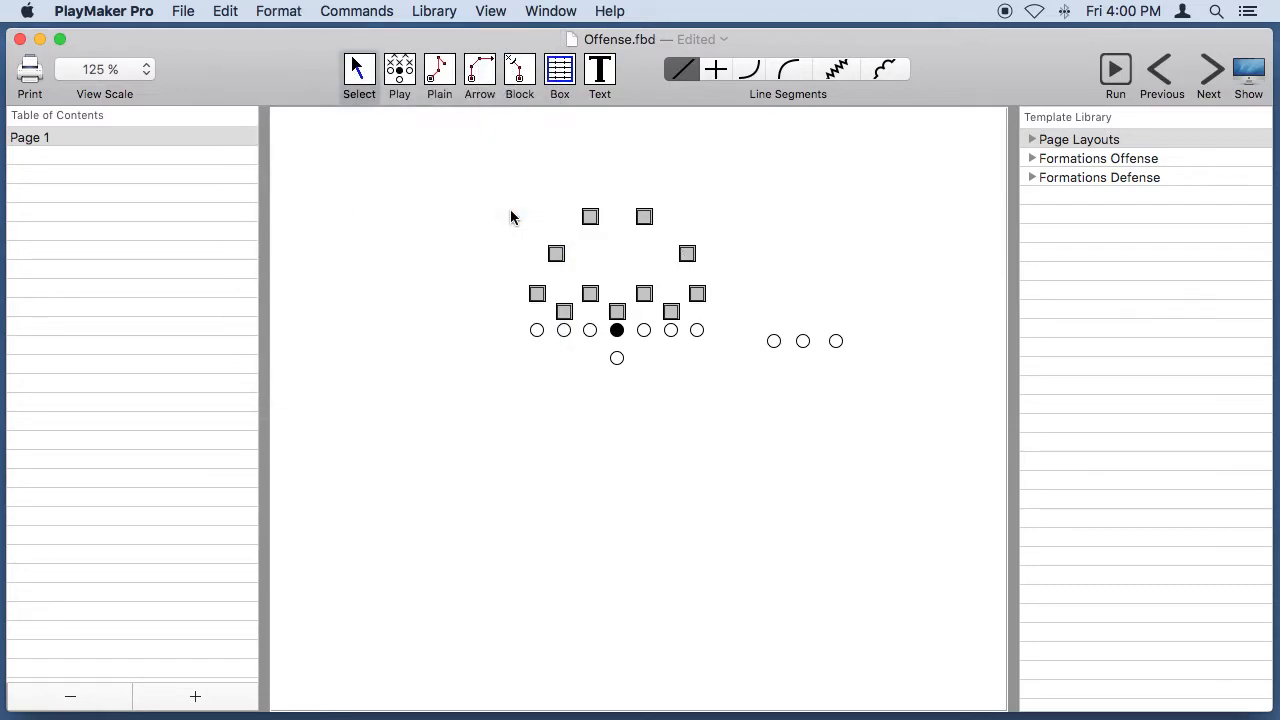
scroll(511, 213, "up", 1)
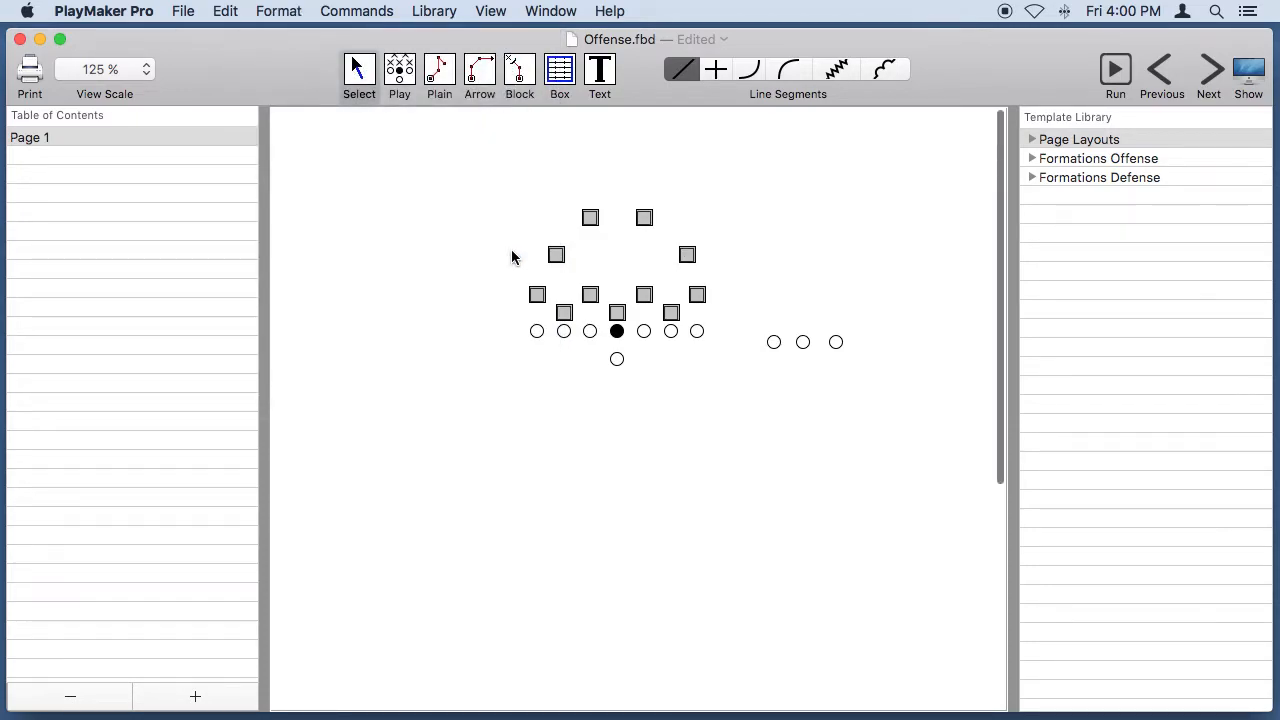
Step: Try drawing the offensive Os as ovals, and switch them back to round Os
left_click(351, 12)
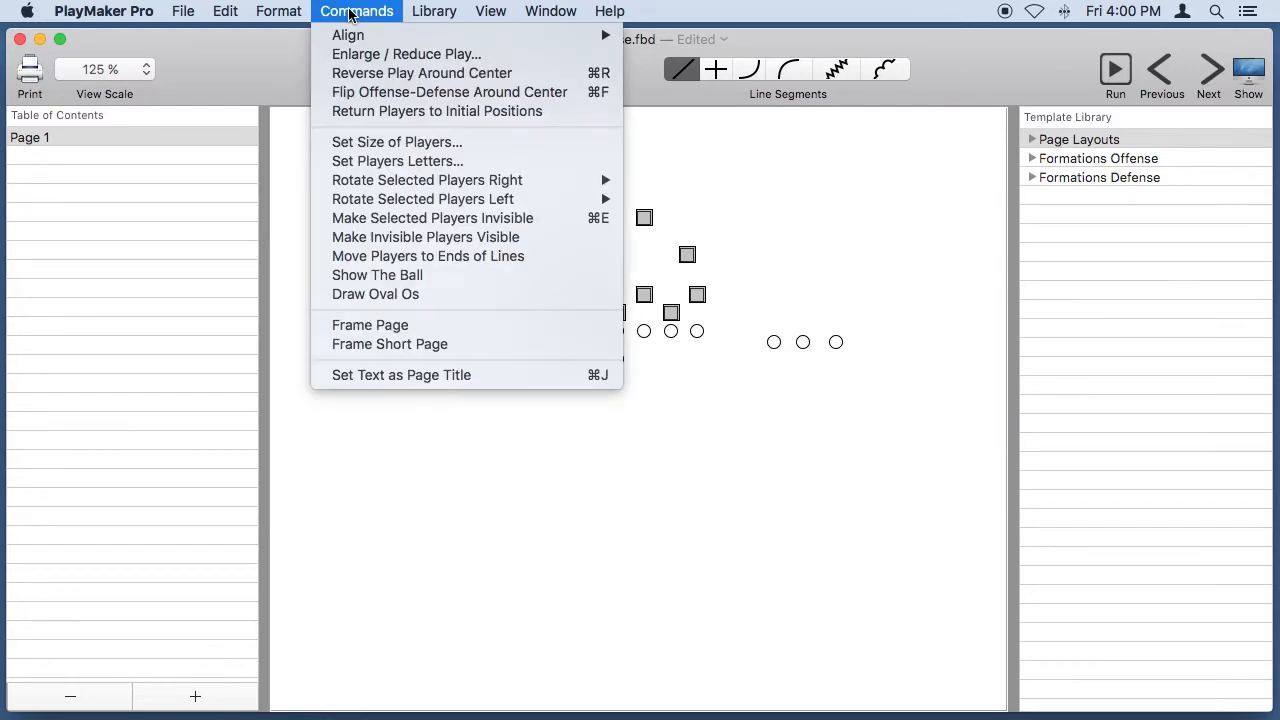
left_click(422, 294)
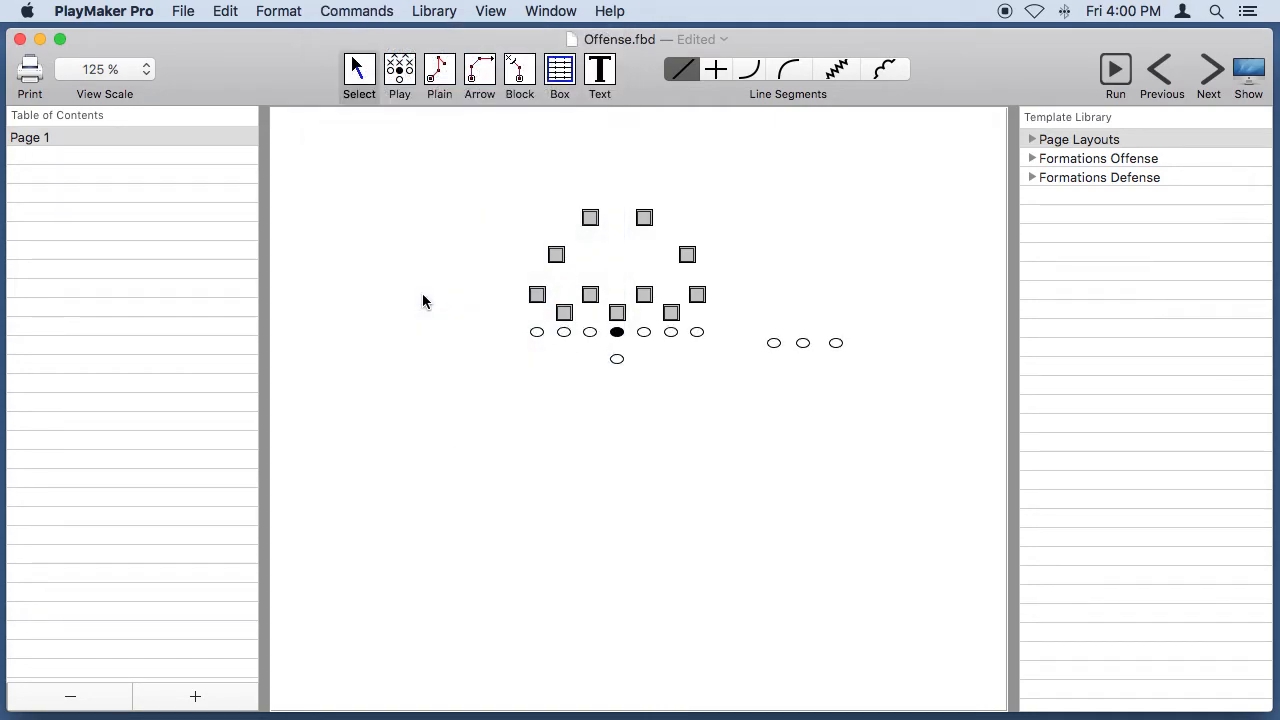
left_click(357, 12)
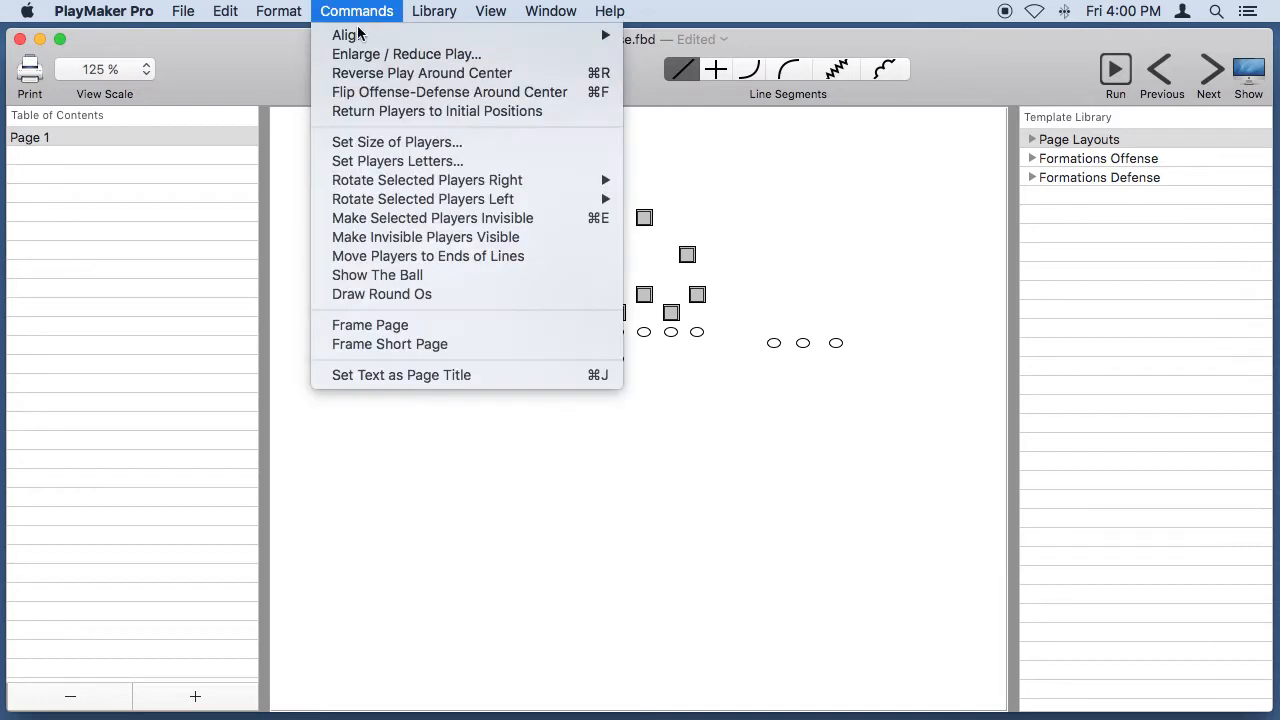
left_click(400, 294)
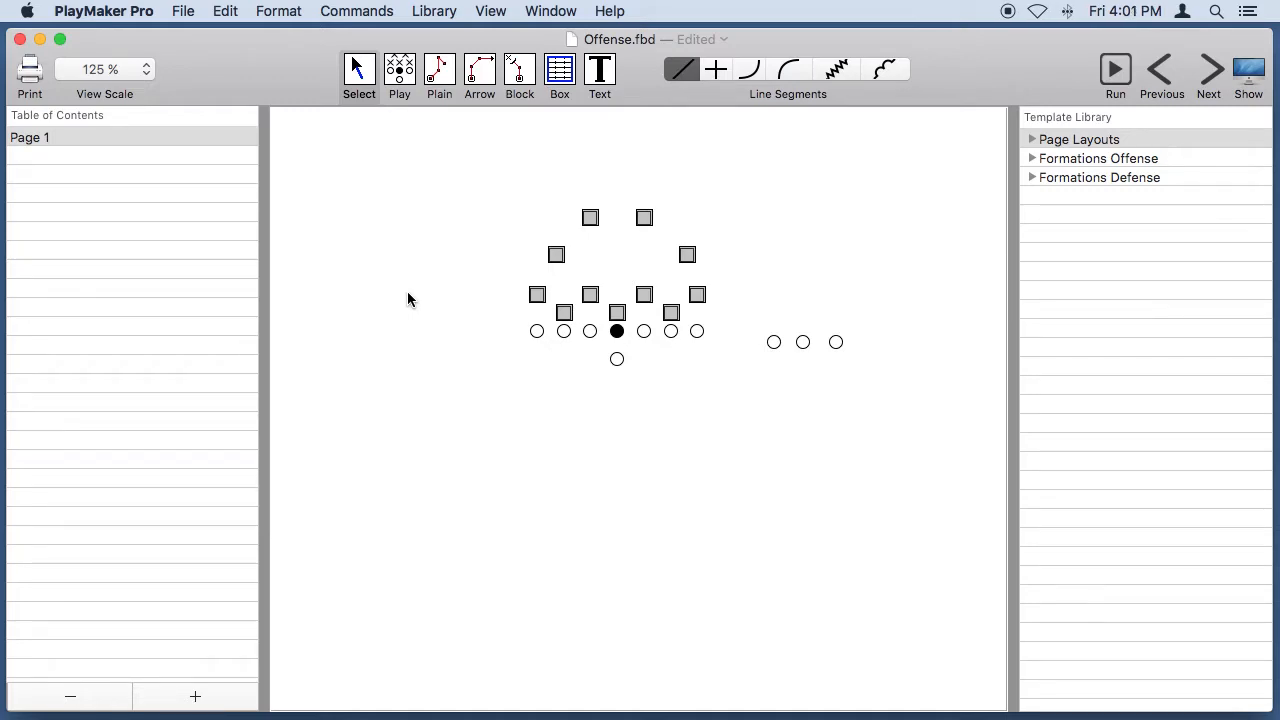
Step: Review the letters assigned to all defensive and offensive players, and close the player letters without changes
left_click(355, 11)
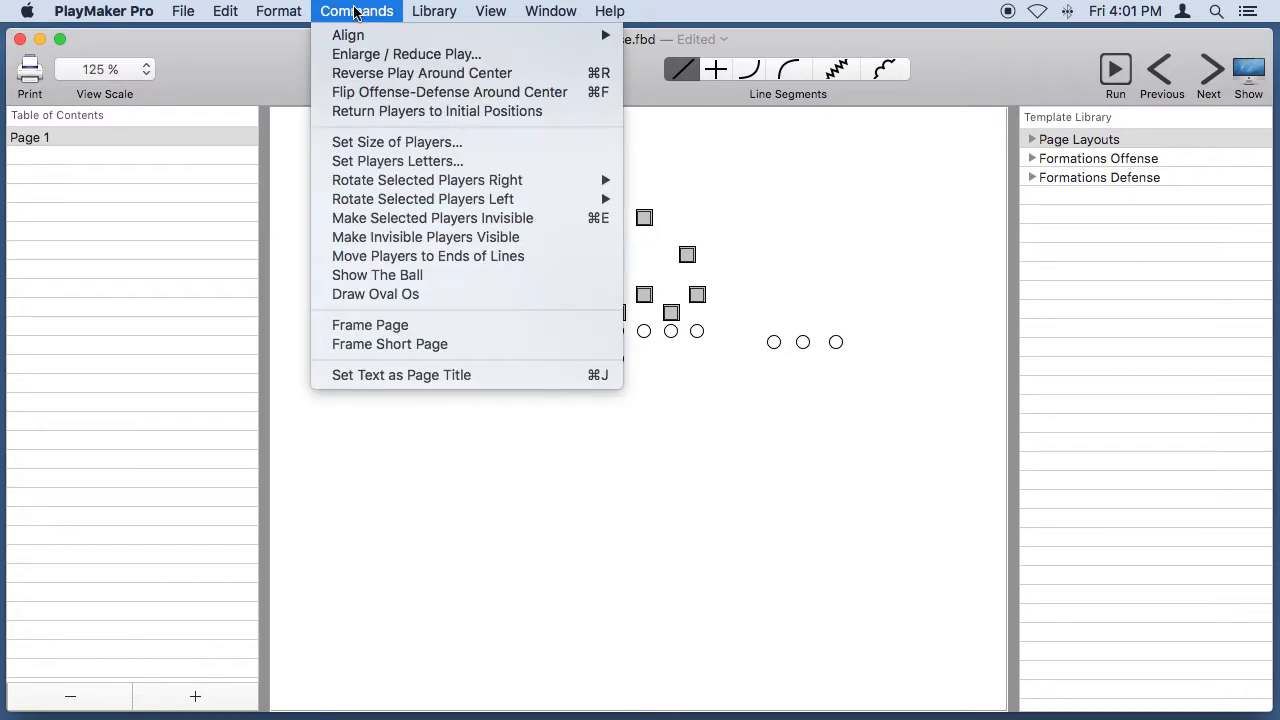
left_click(406, 163)
left_click_drag(286, 51, 323, 122)
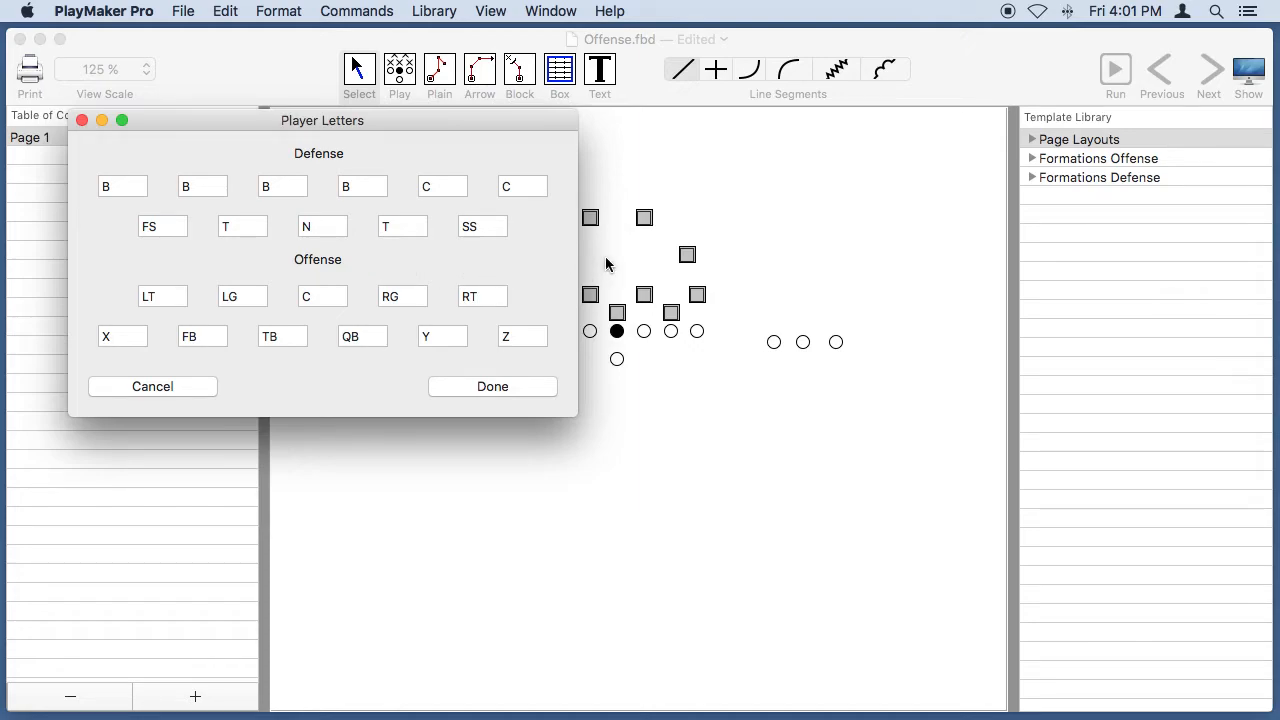
left_click(500, 389)
left_click(578, 367)
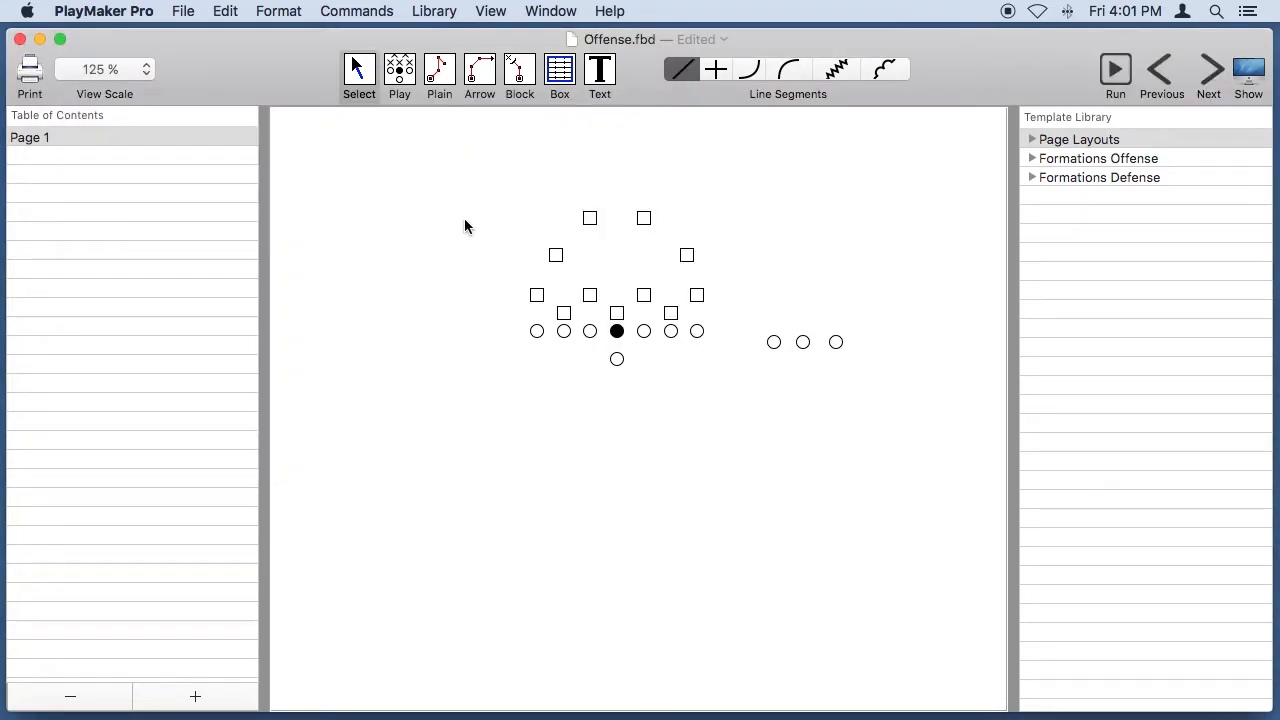
Step: Open the offensive center's letter for editing directly from the field, and close it without changes
double_click(618, 335)
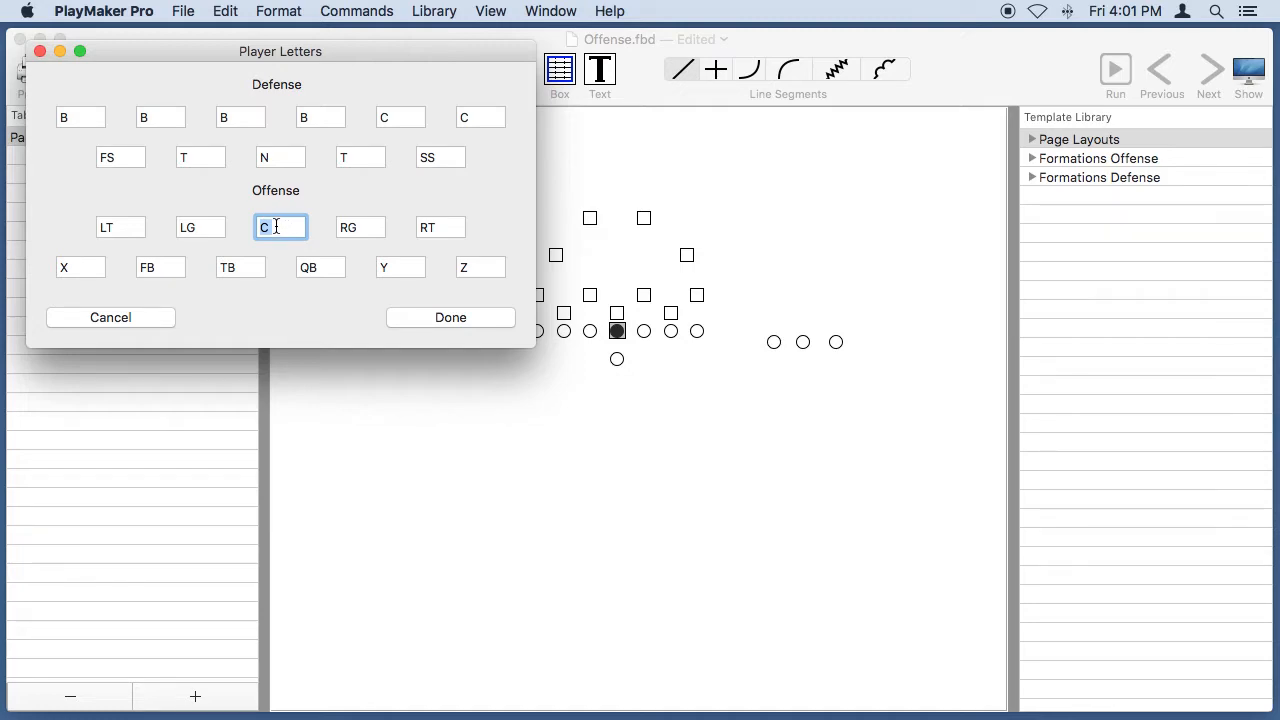
left_click(453, 319)
left_click(551, 363)
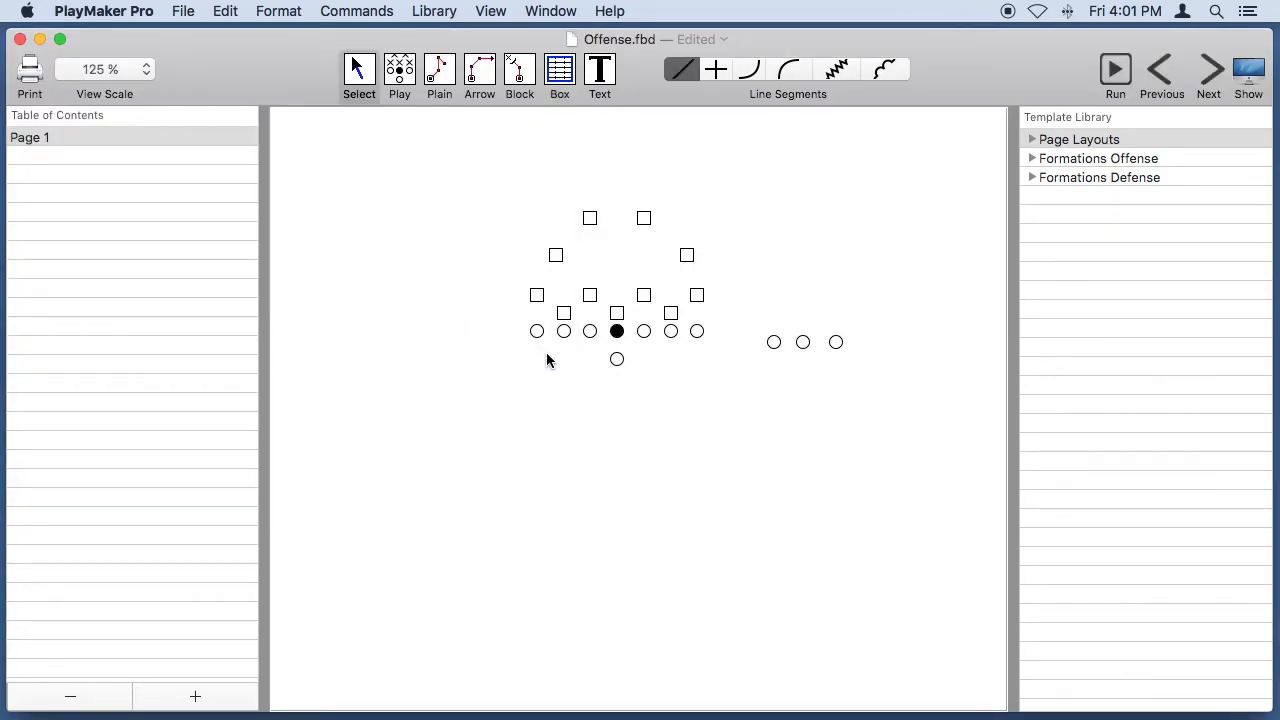
Step: Change the player color of all the defensive squares to red
left_click_drag(502, 191, 725, 325)
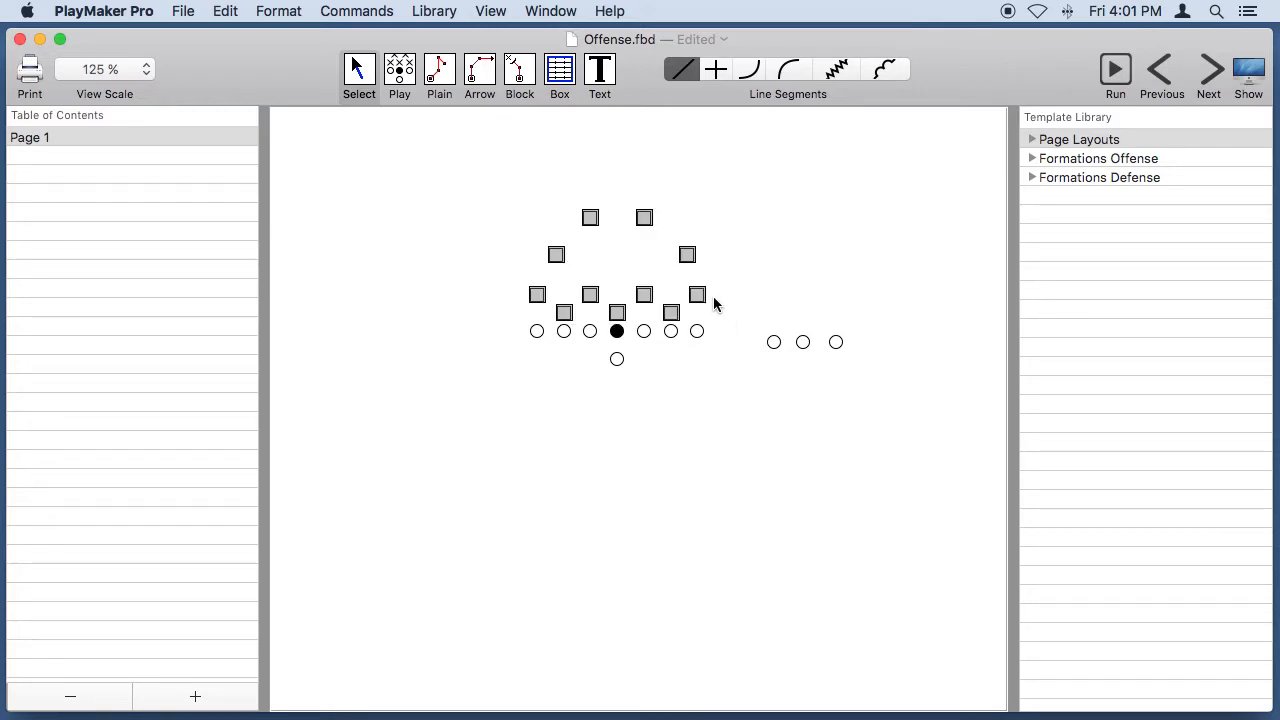
left_click(283, 12)
mouse_move(300, 54)
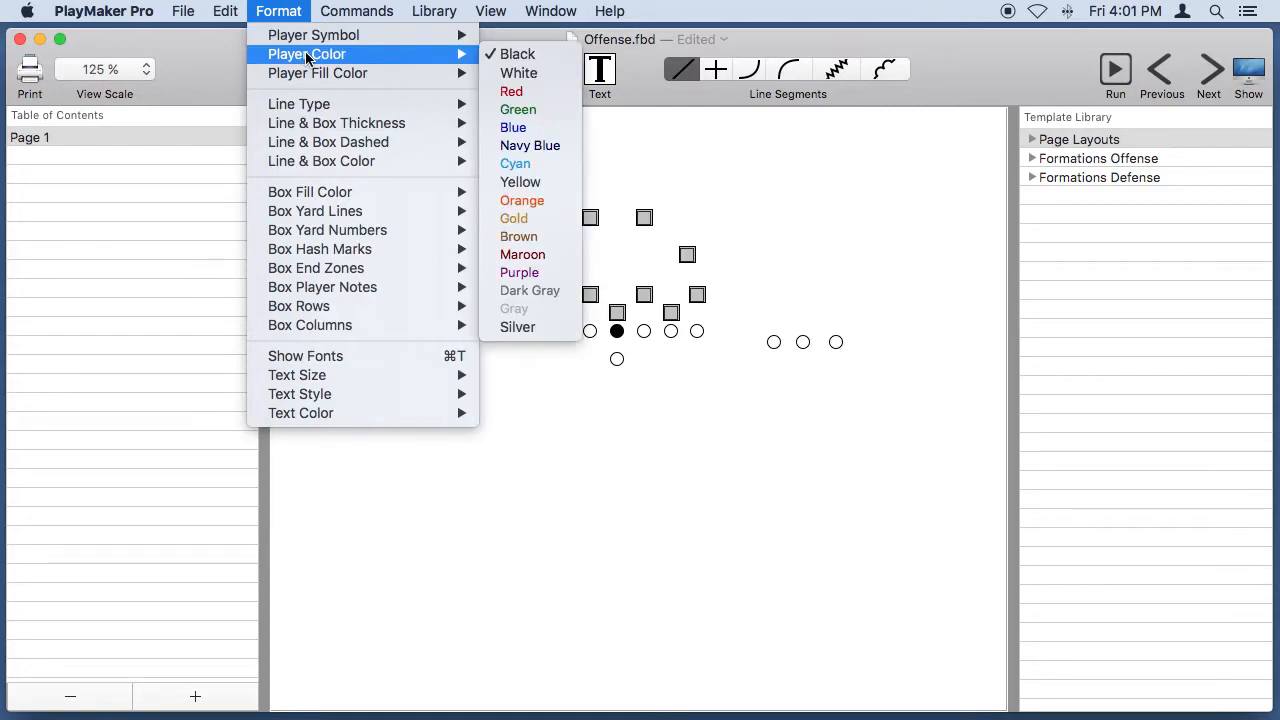
left_click(514, 91)
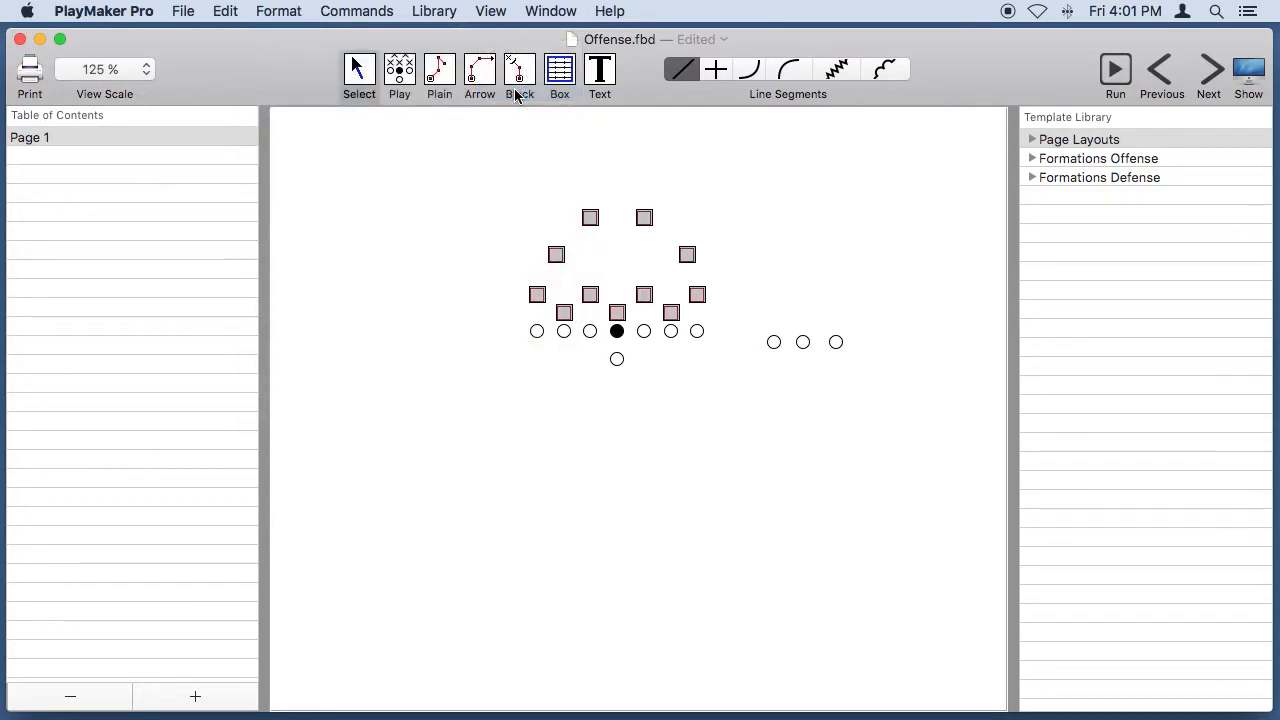
left_click(488, 296)
Step: Change the player color of all the offensive circles to blue
left_click_drag(510, 316, 869, 397)
scroll(869, 397, "down", 2)
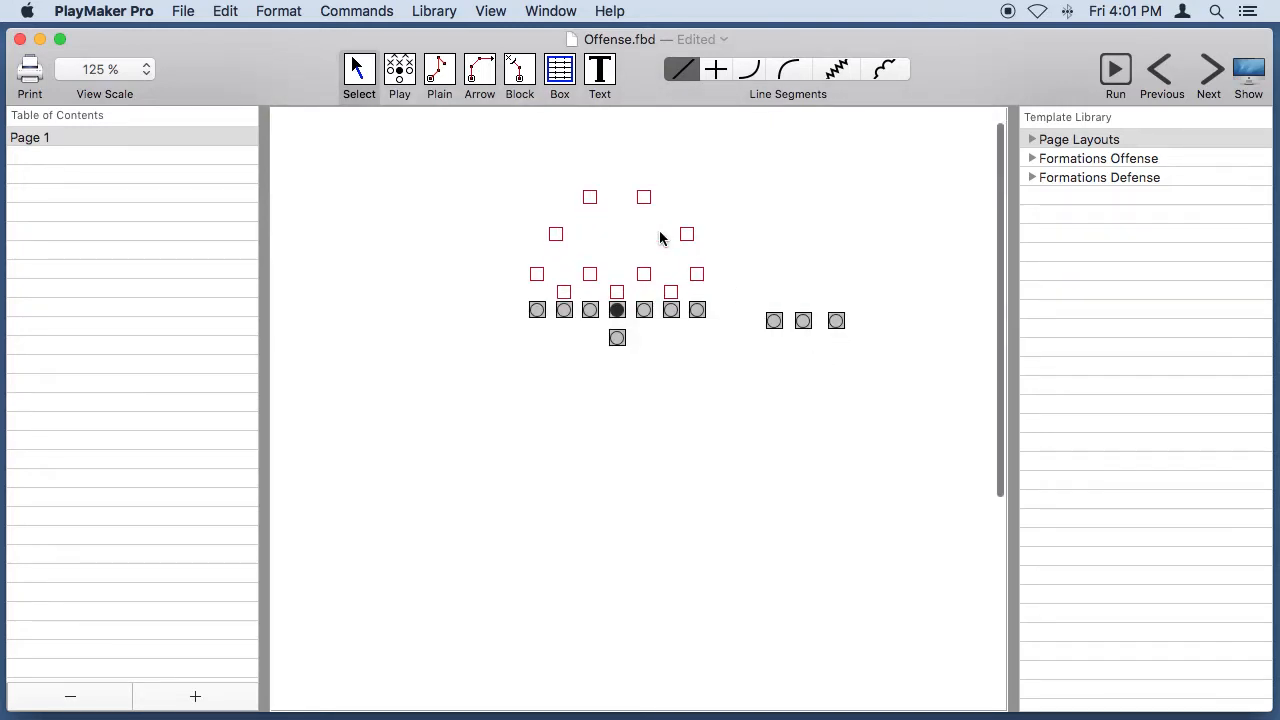
left_click(284, 14)
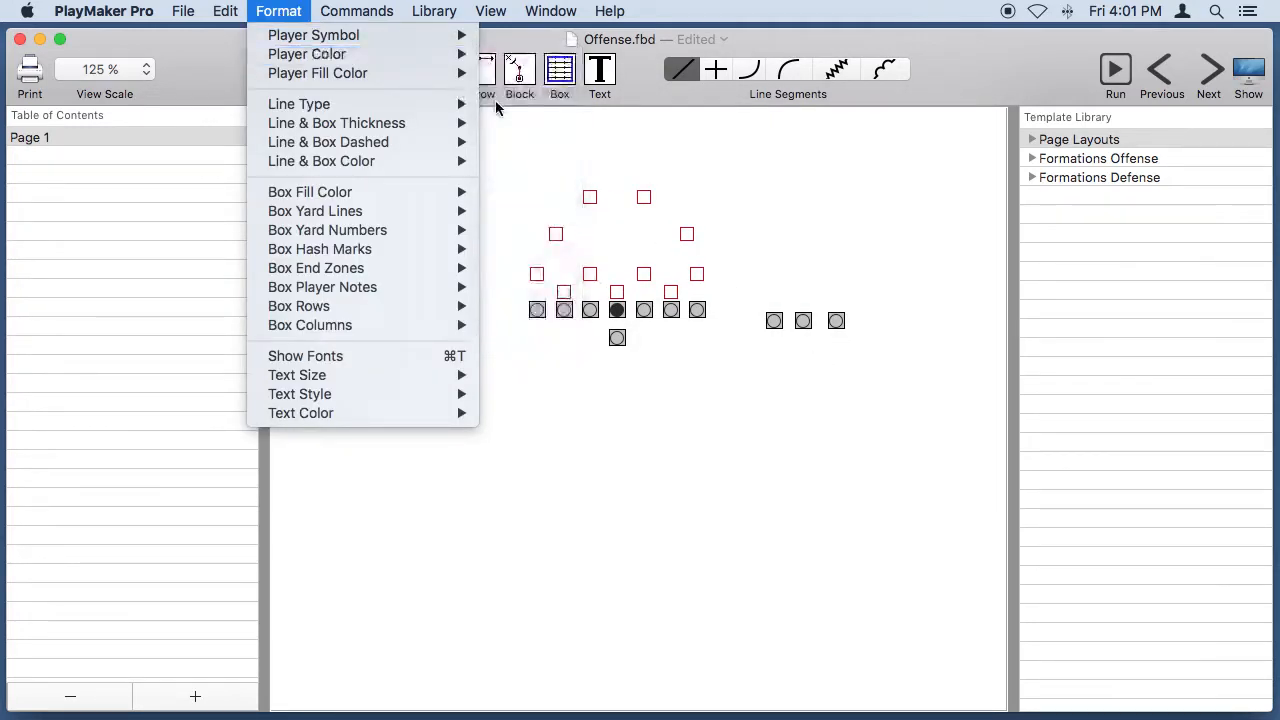
mouse_move(430, 56)
left_click(516, 127)
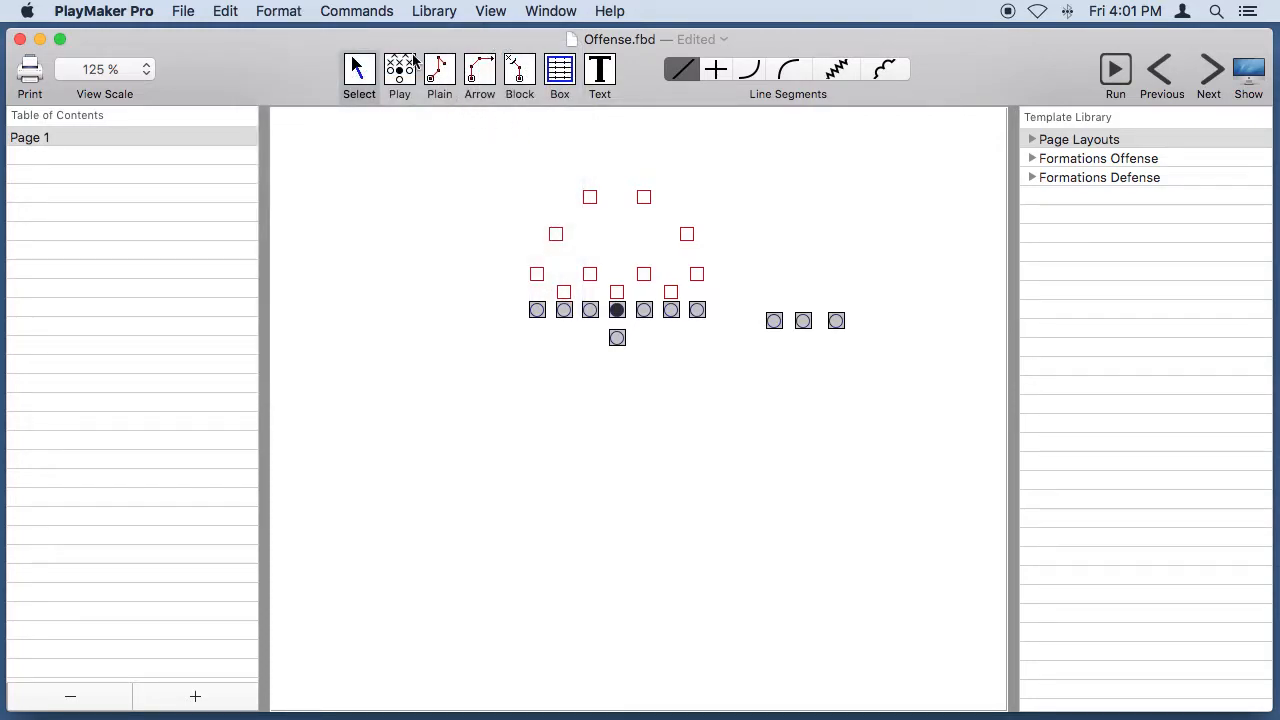
Step: Fill the selected offensive players with yellow, and deselect them
left_click(272, 12)
mouse_move(282, 75)
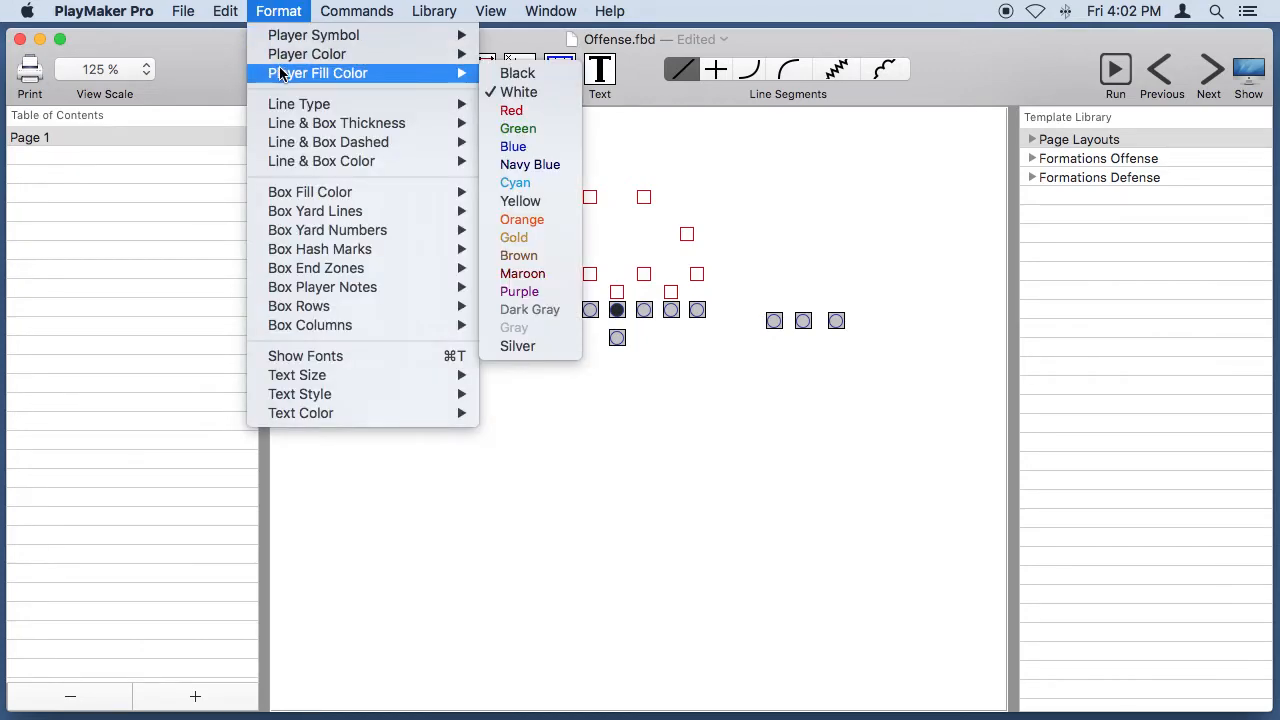
left_click(520, 201)
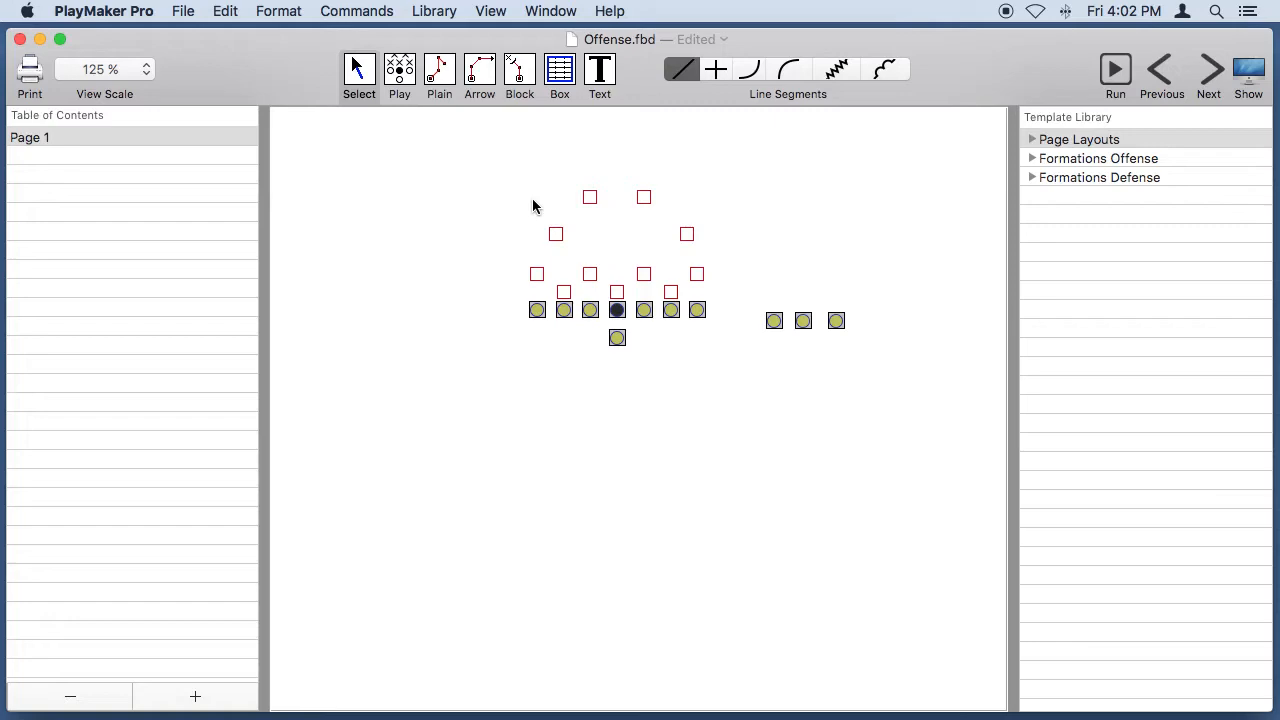
scroll(532, 206, "up", 2)
left_click(532, 206)
Step: Try rotating all the defensive players 15 degrees to the right
left_click_drag(498, 182, 744, 338)
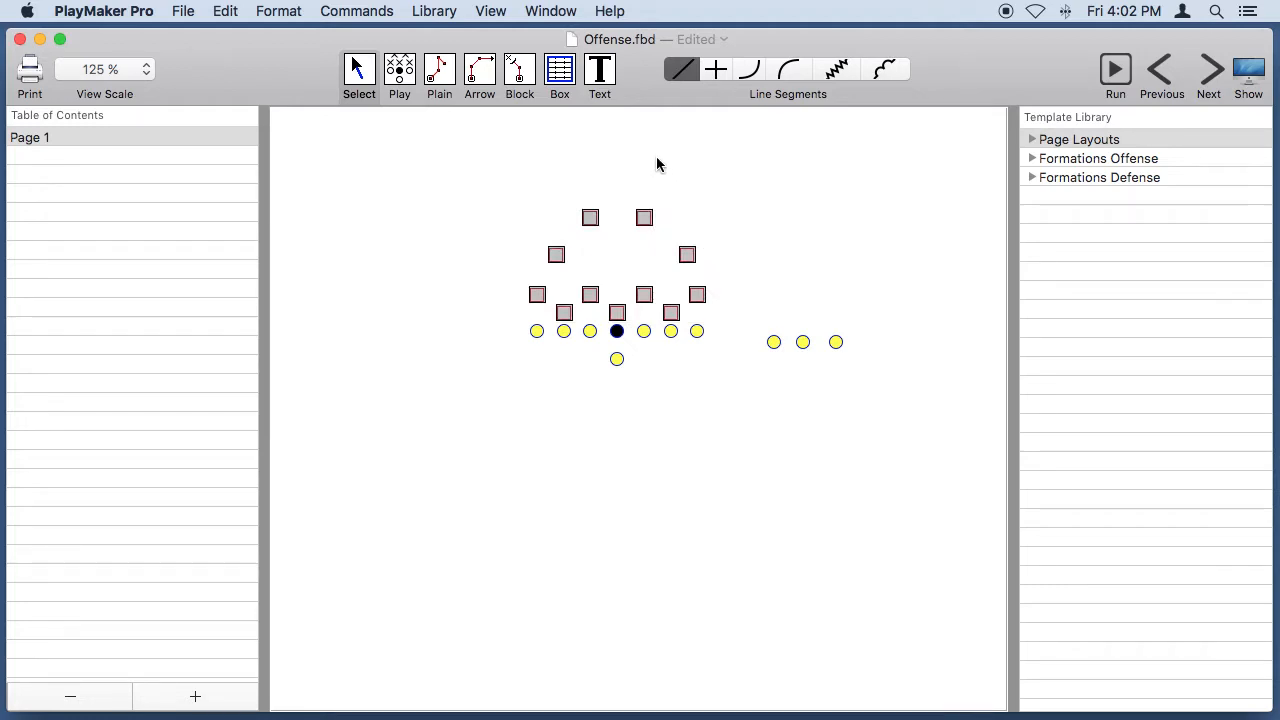
left_click(350, 8)
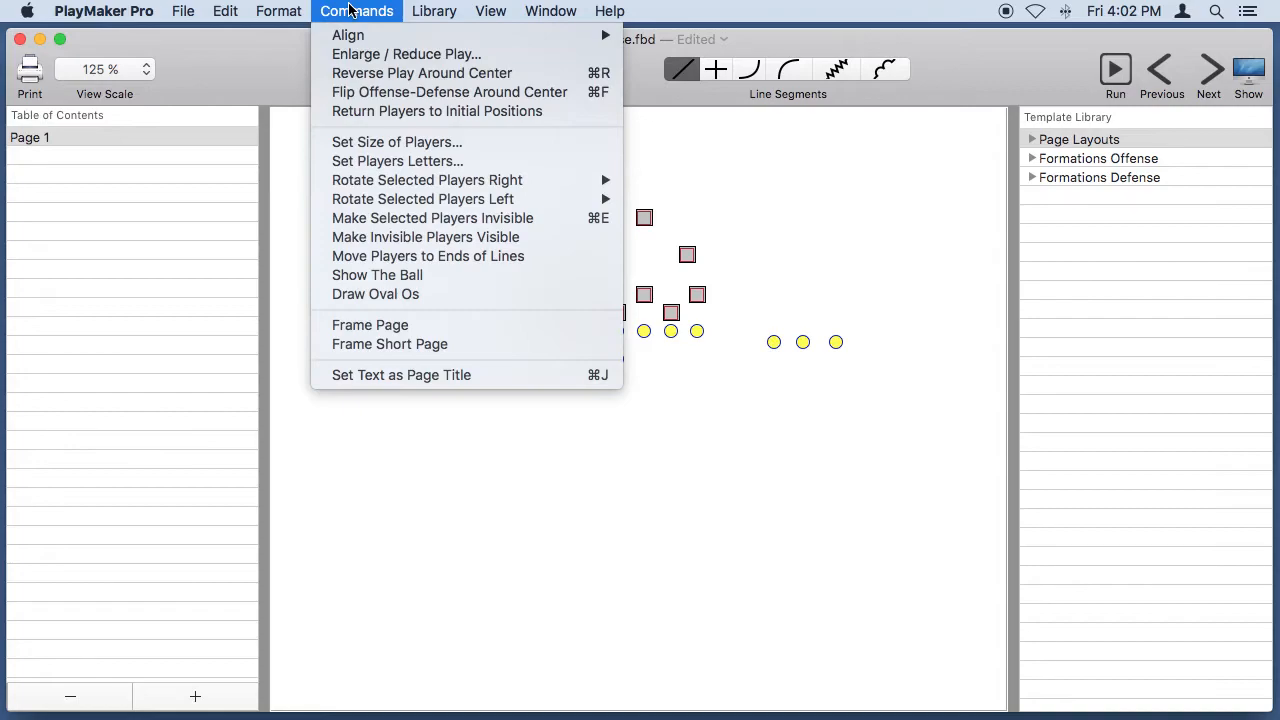
mouse_move(418, 182)
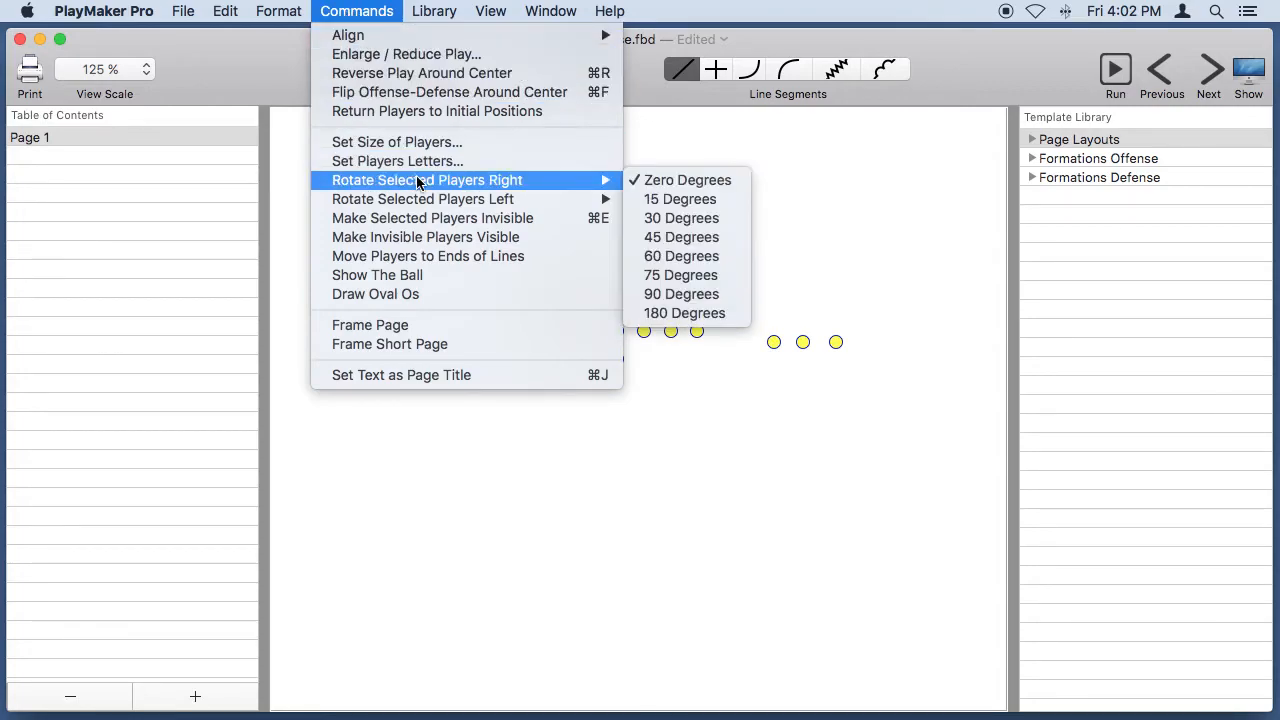
left_click(679, 200)
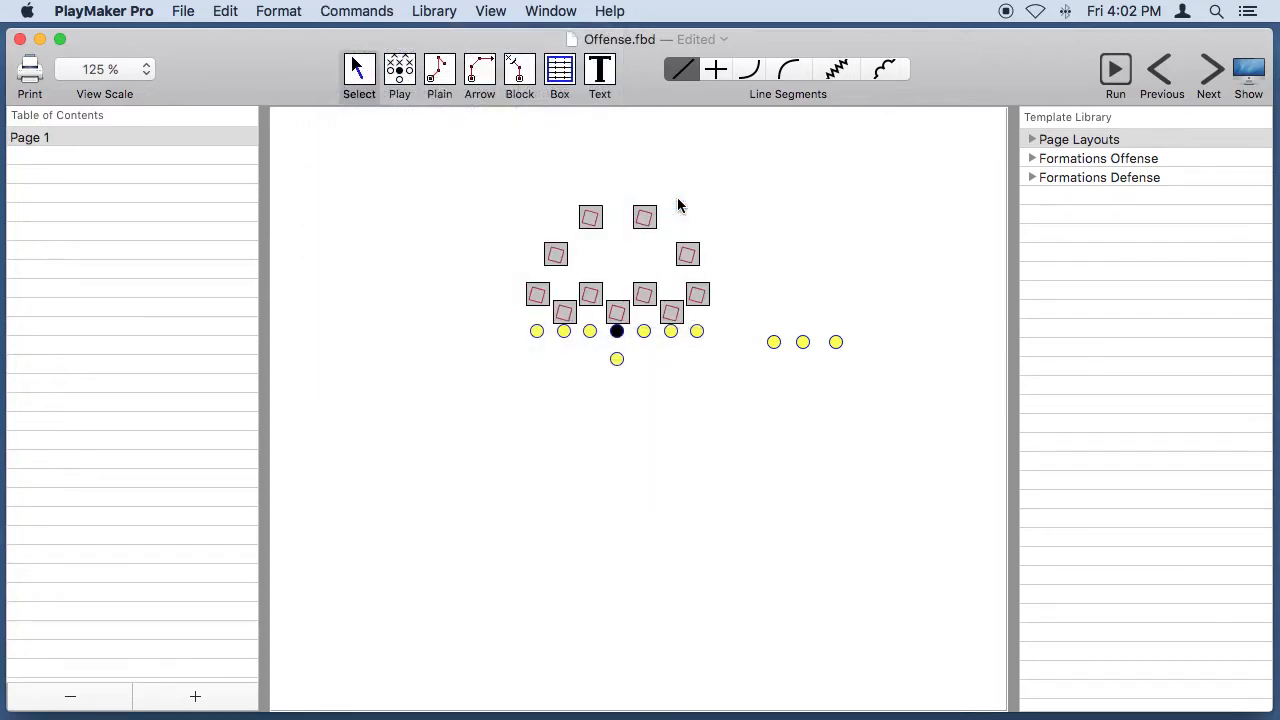
Step: Try rotating the selected defensive players 15 degrees to the left, and deselect them
left_click(356, 12)
mouse_move(416, 205)
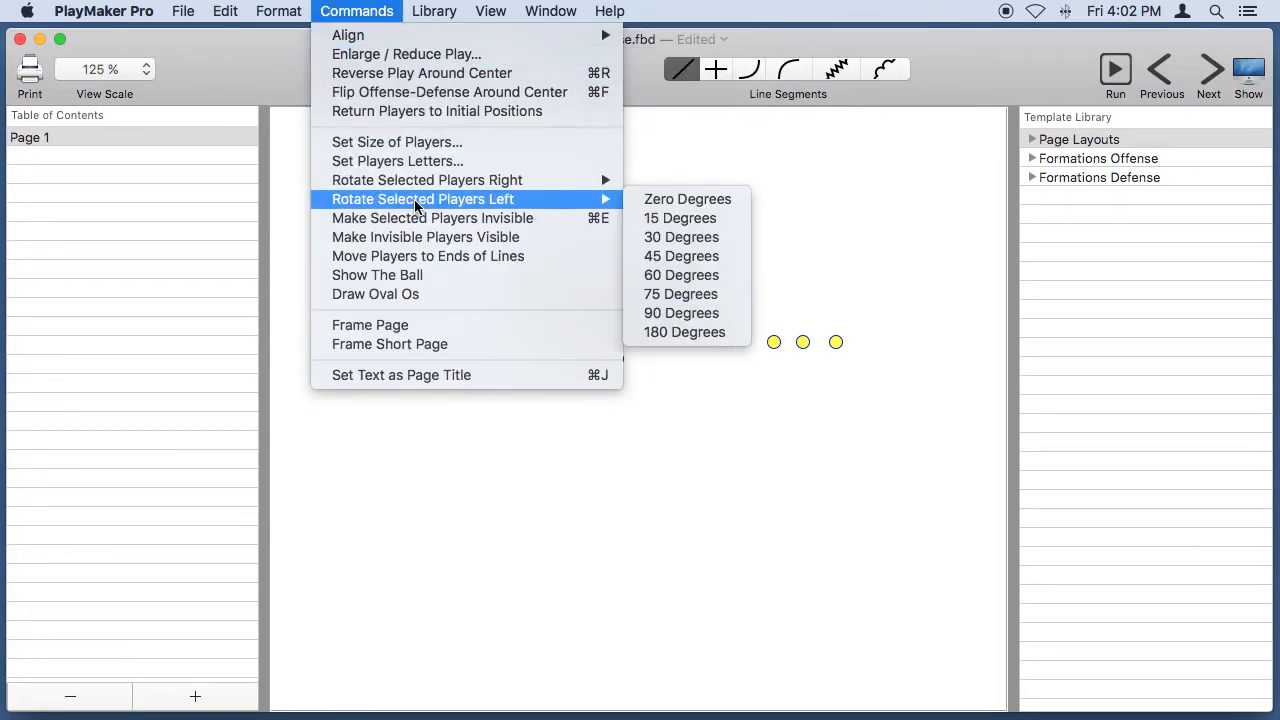
left_click(655, 218)
left_click(535, 181)
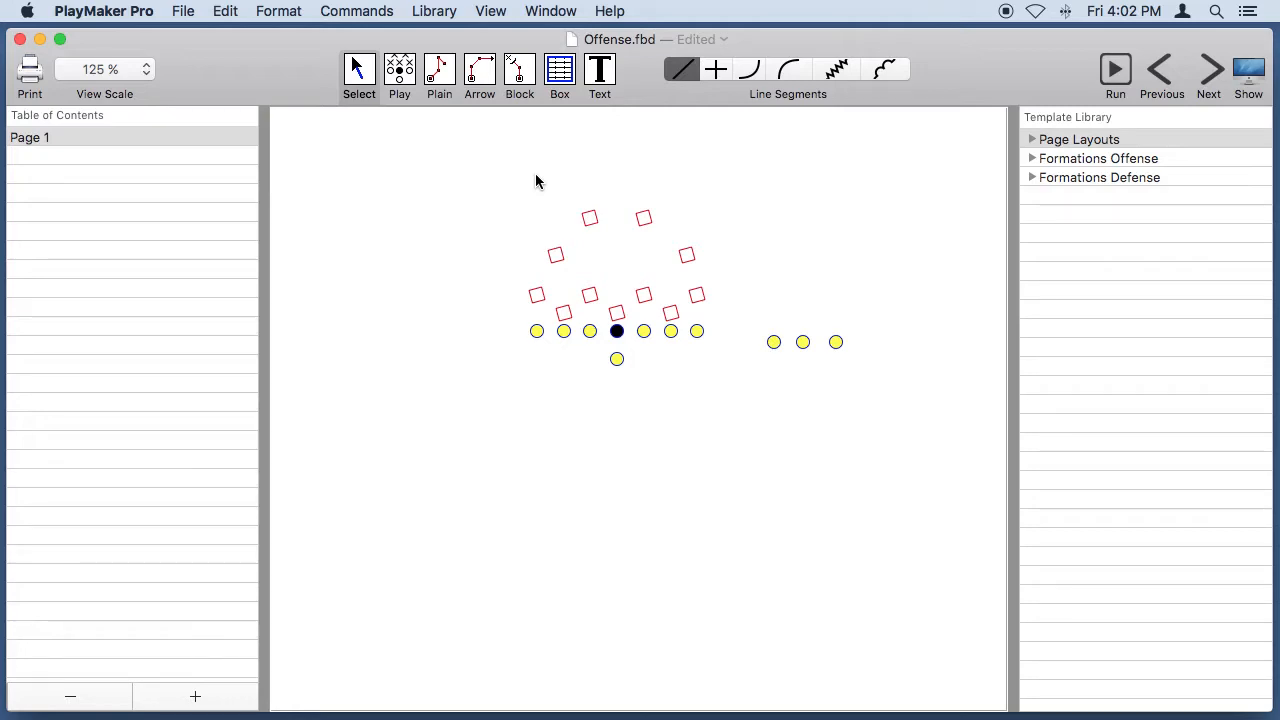
Step: Reset the rotation of all the defensive players to zero degrees
left_click_drag(498, 175, 743, 322)
left_click(368, 12)
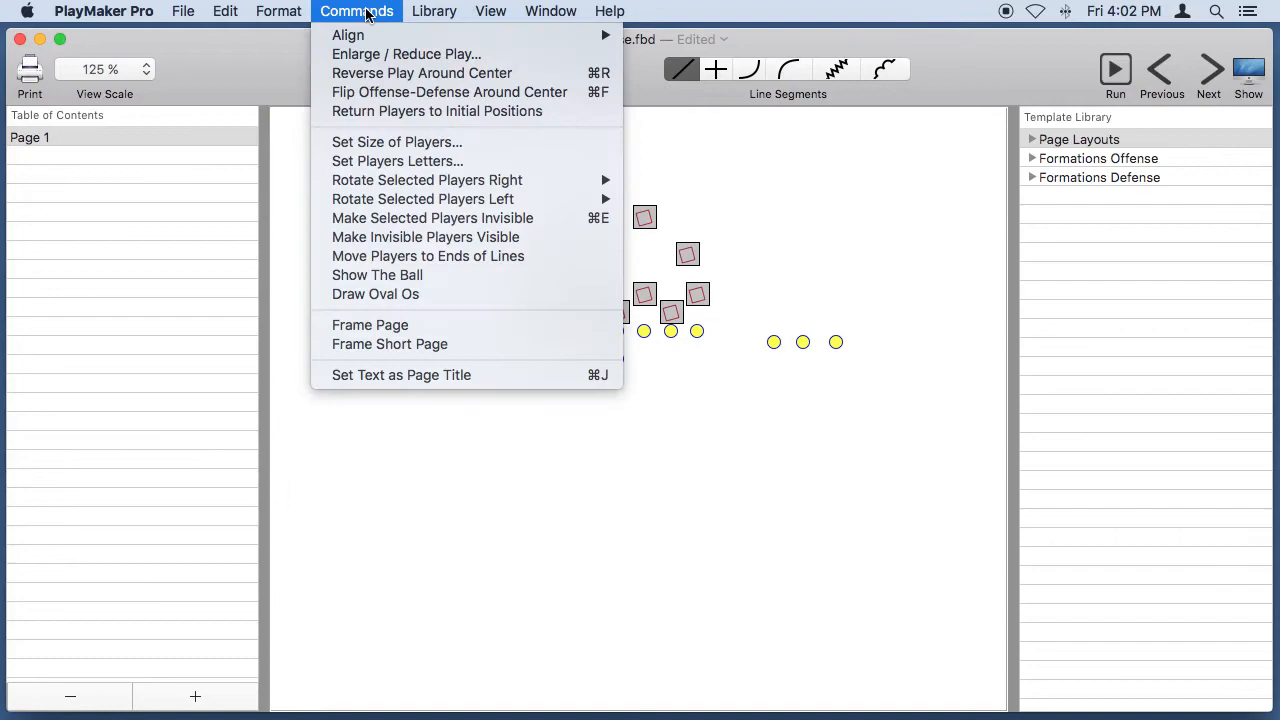
mouse_move(414, 180)
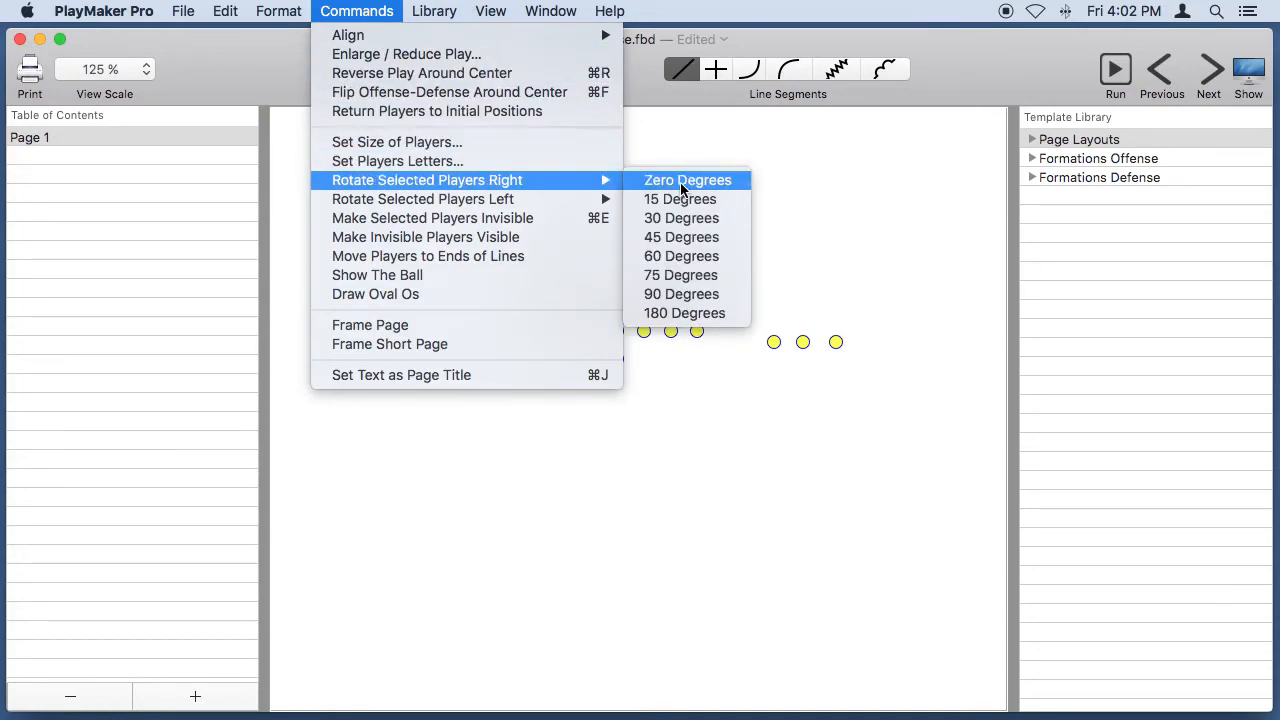
left_click(682, 189)
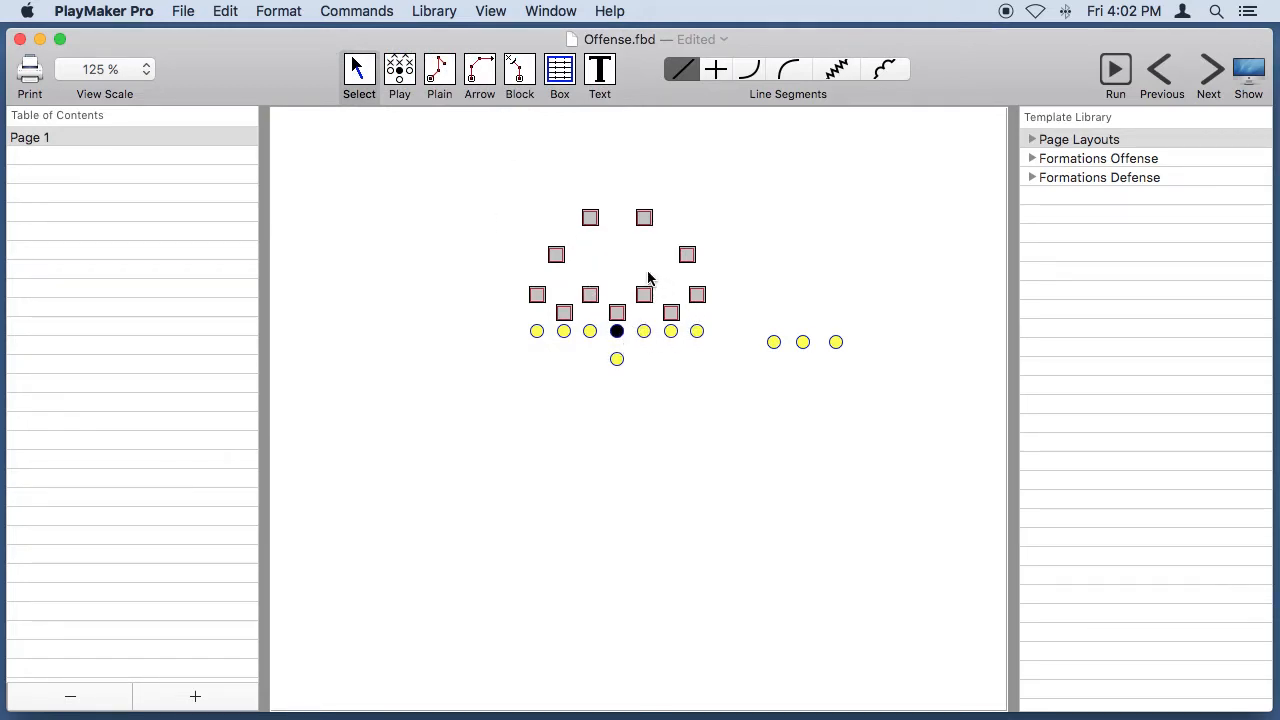
Step: Set both the offensive and the defensive player size to 12
left_click(333, 11)
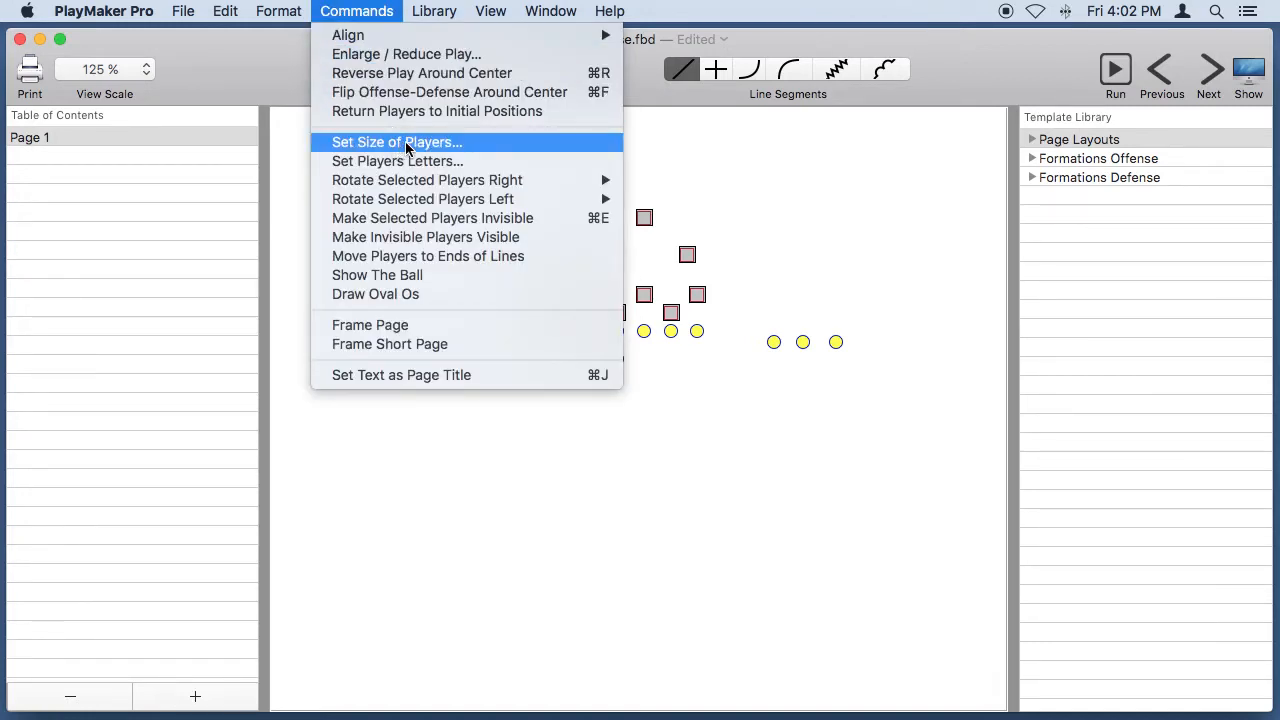
left_click(430, 147)
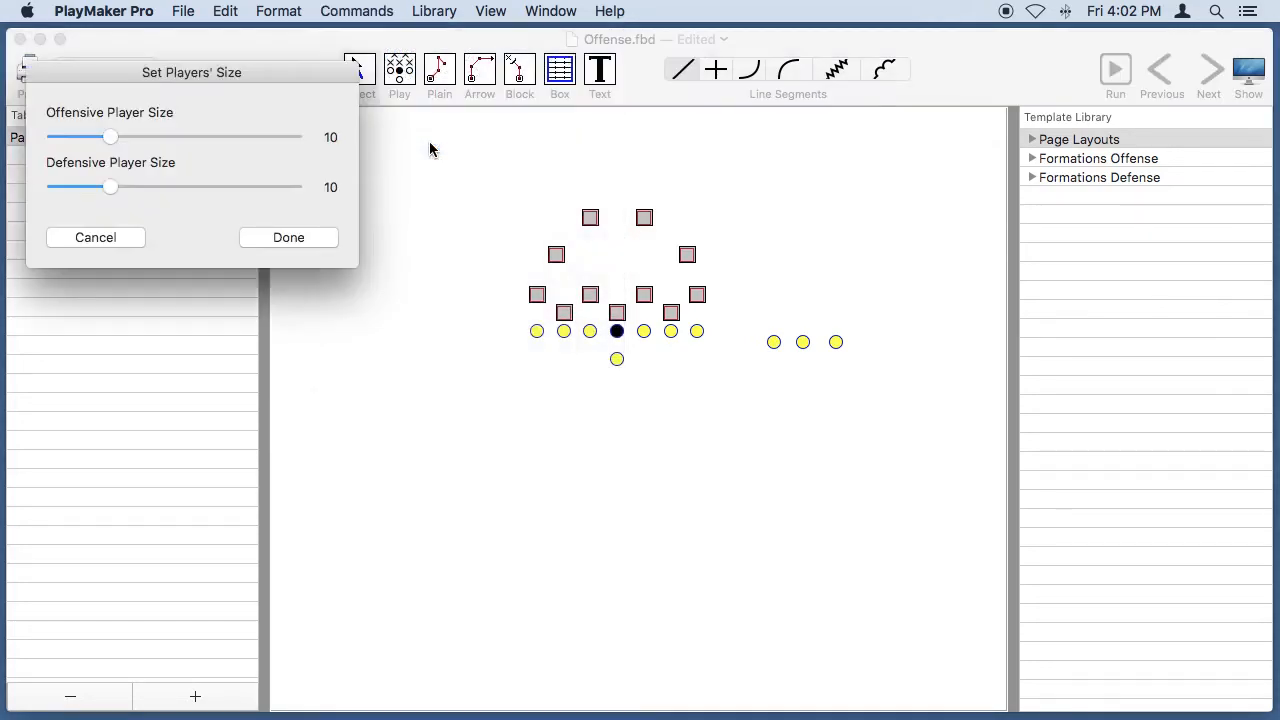
left_click_drag(240, 72, 405, 191)
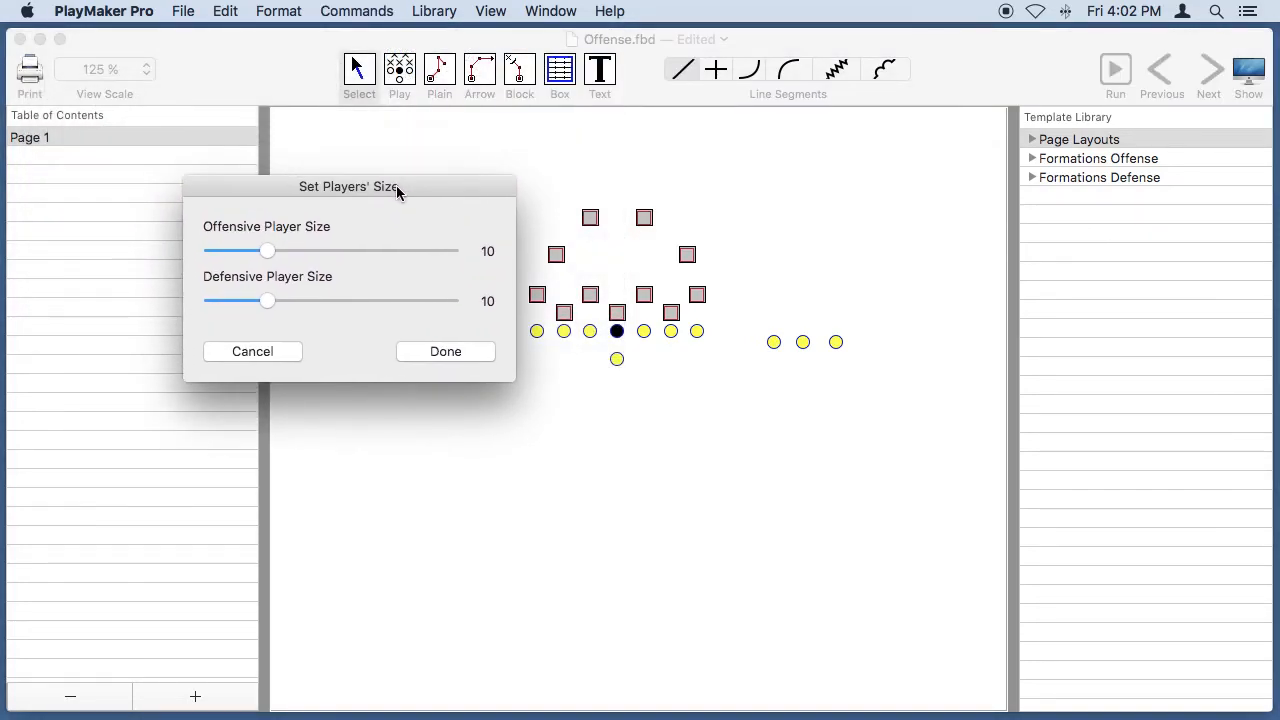
left_click_drag(268, 256, 290, 256)
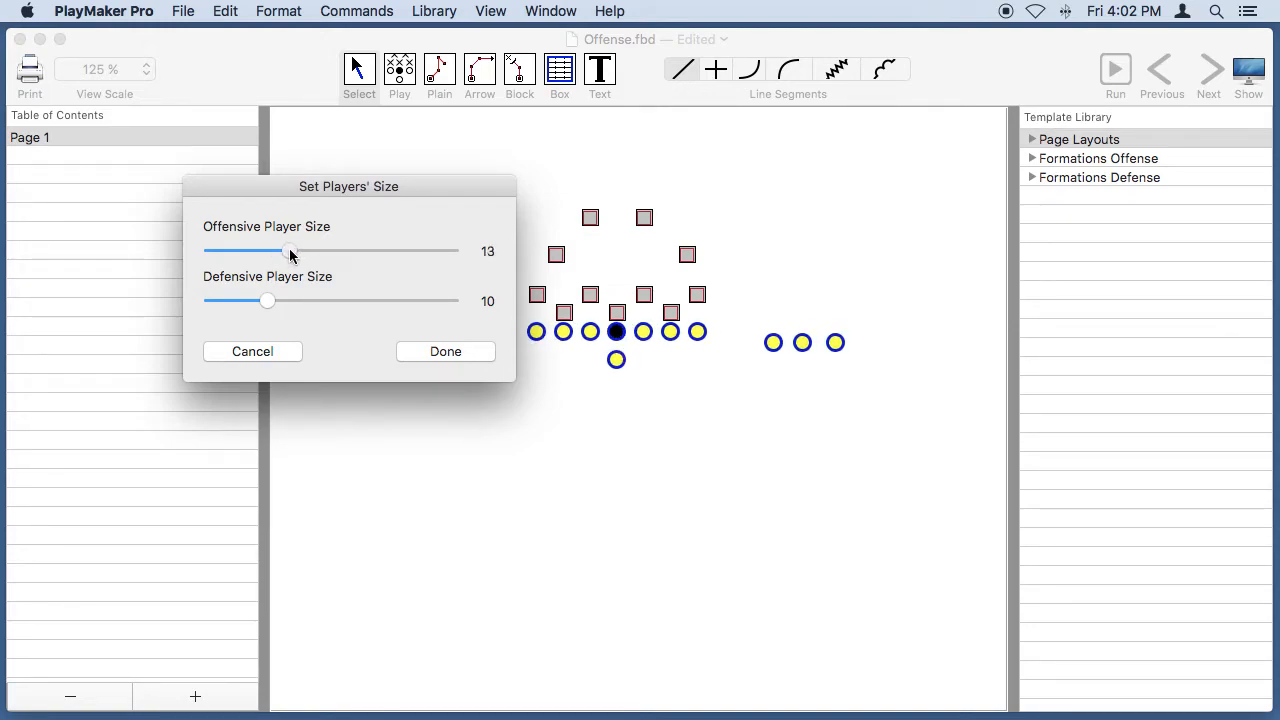
left_click_drag(268, 302, 293, 302)
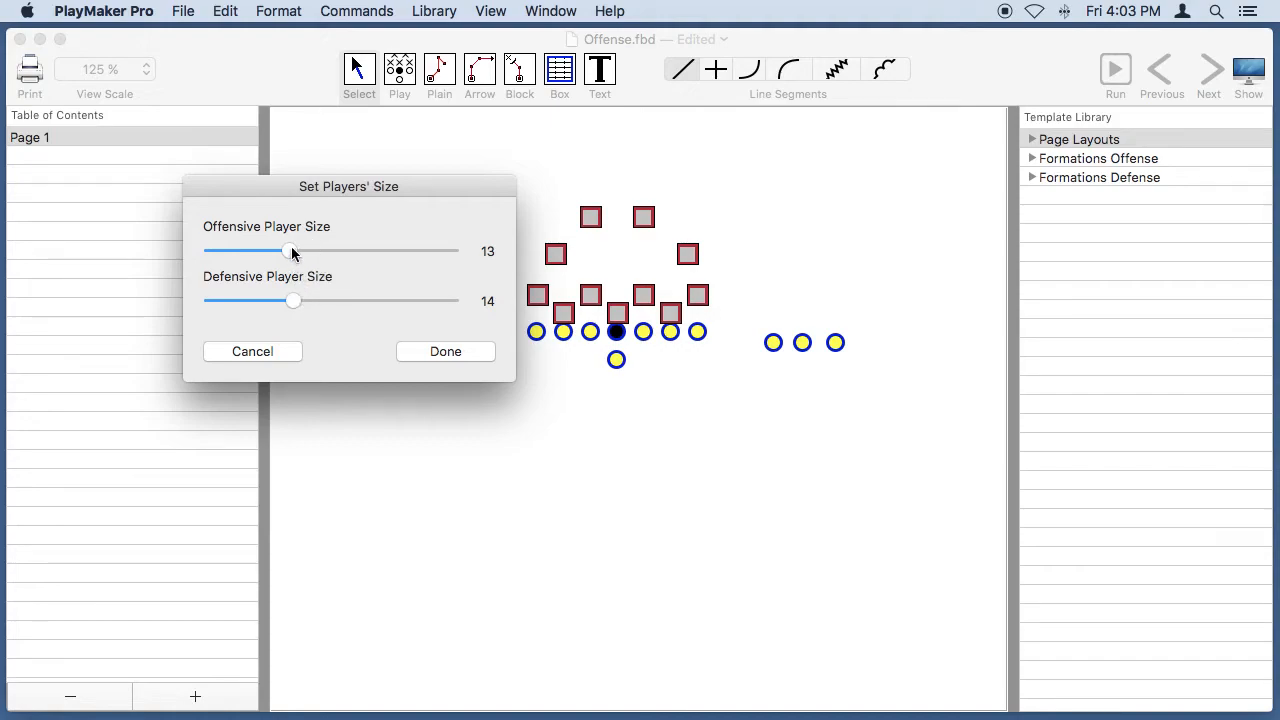
left_click_drag(289, 251, 285, 251)
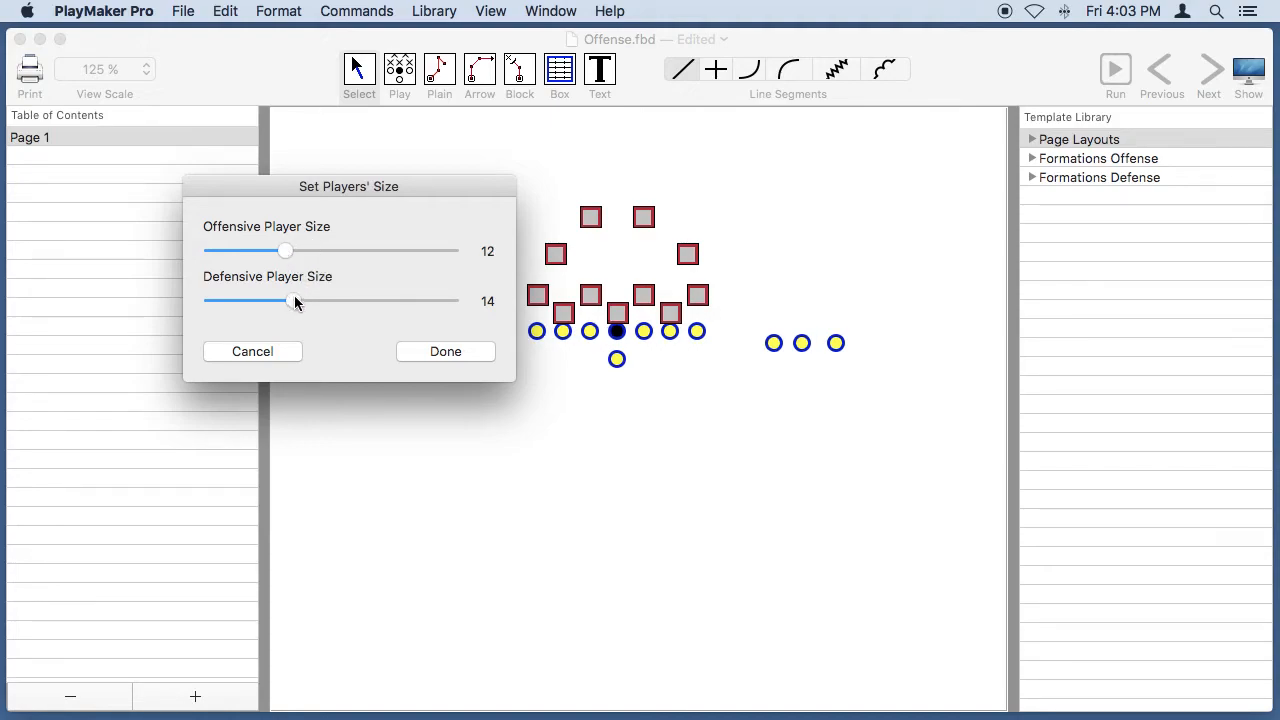
left_click_drag(294, 302, 282, 301)
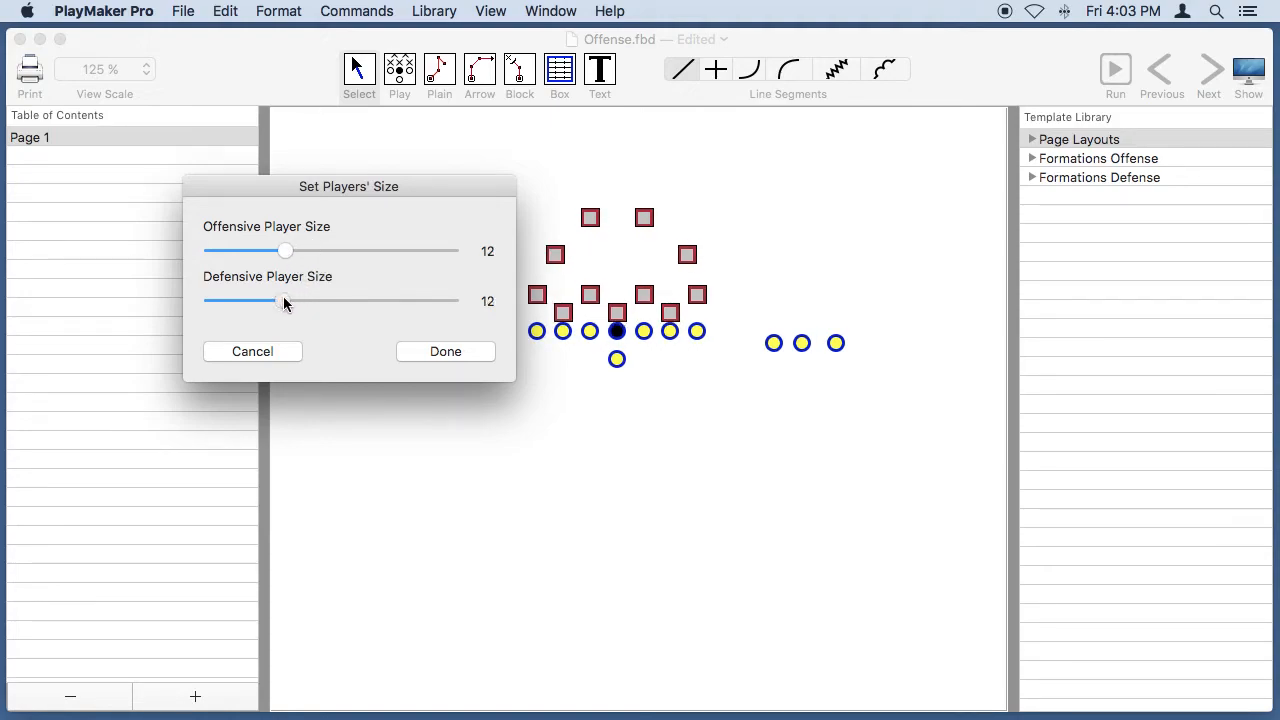
left_click(441, 351)
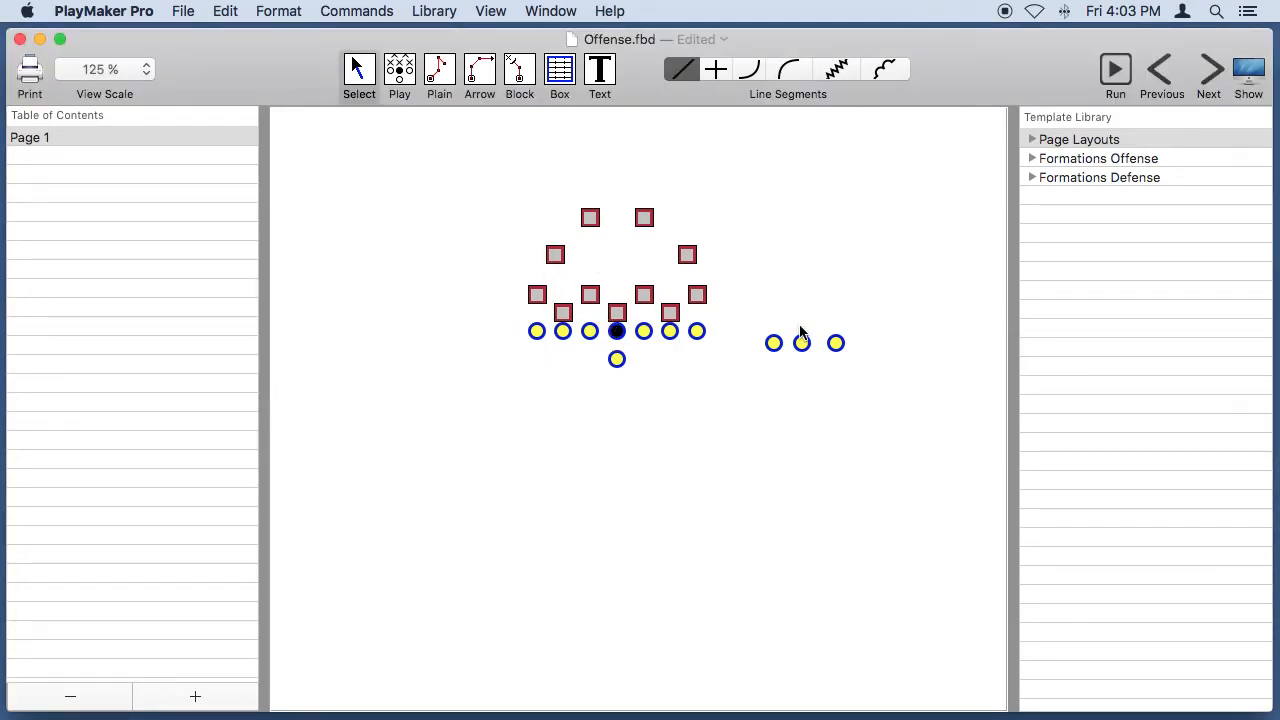
Step: Try the Enlarge / Reduce Play scaling on the play, and finish with the scale at 1.0
left_click(360, 12)
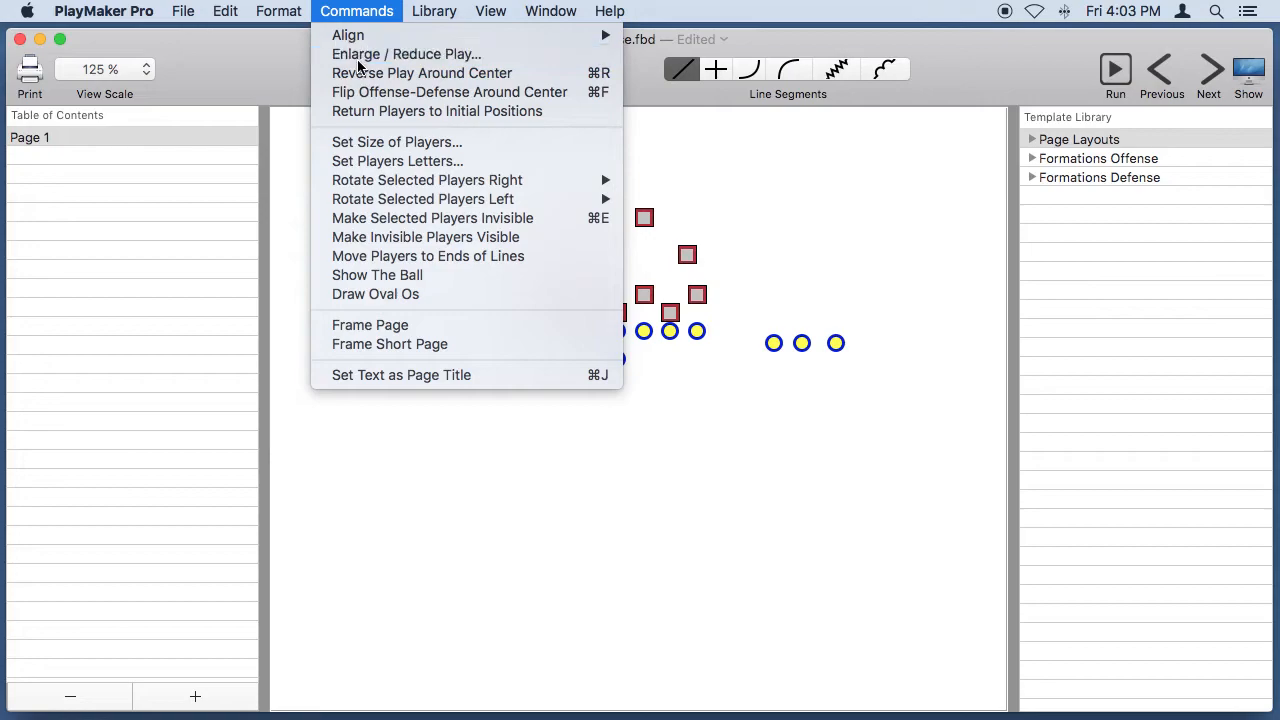
left_click(358, 58)
left_click_drag(326, 52, 332, 138)
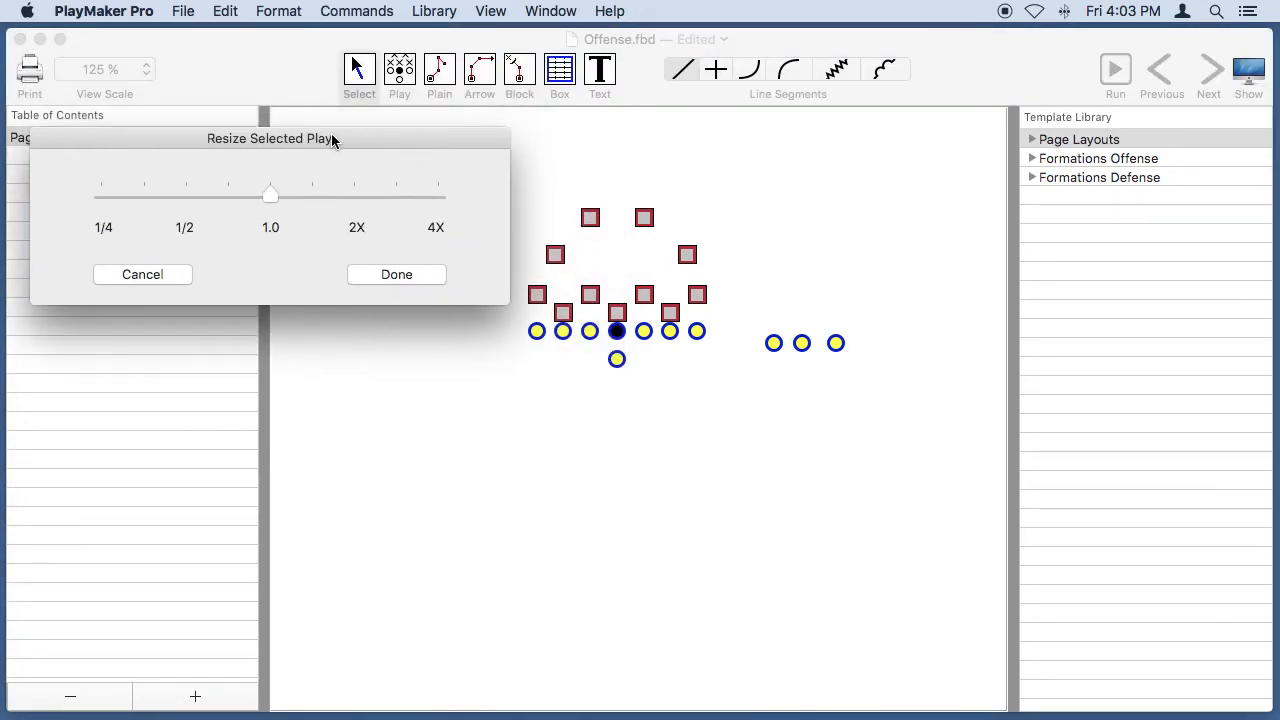
mouse_move(271, 195)
left_mouse_down()
mouse_move(390, 194)
mouse_move(277, 194)
left_mouse_up()
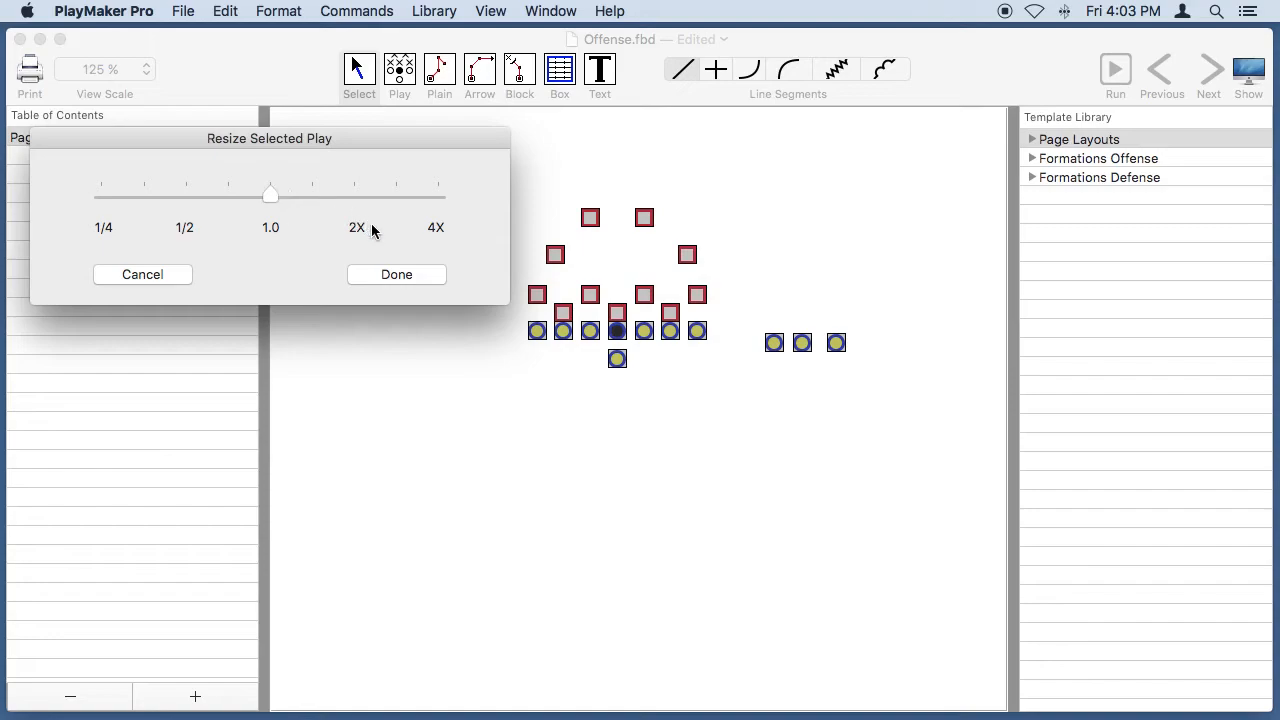
left_click(382, 275)
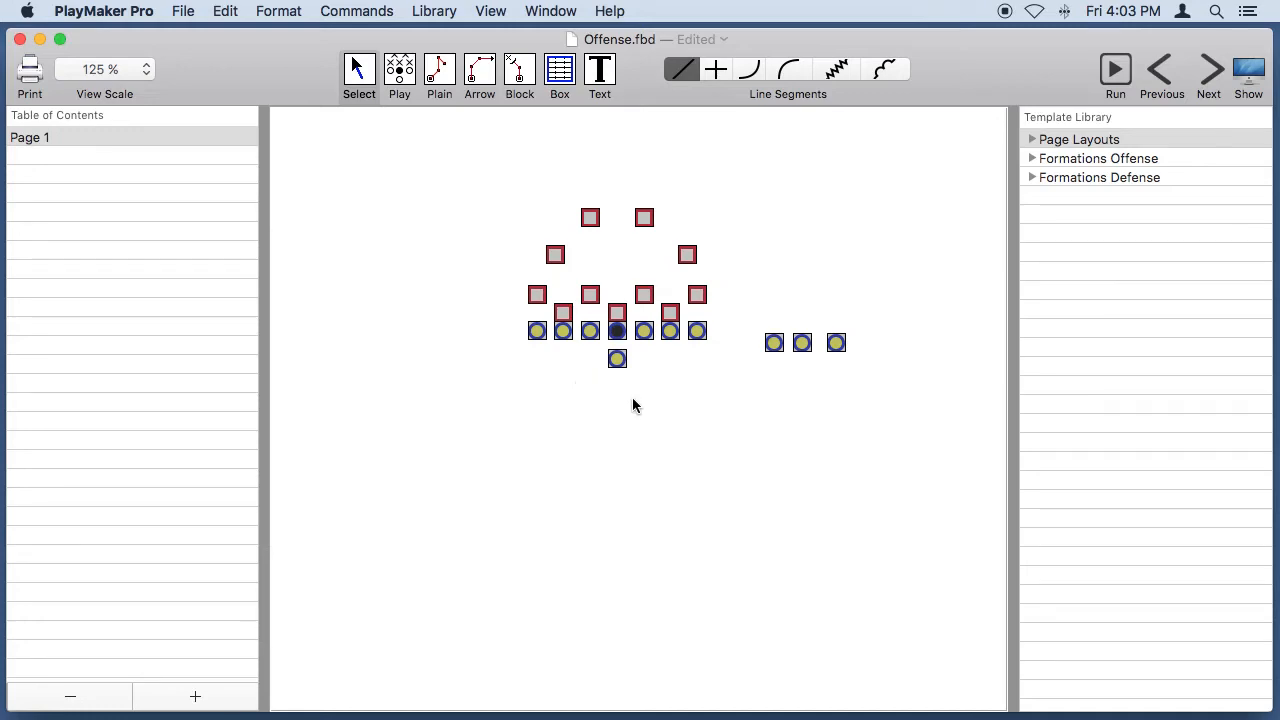
Step: Try flipping the offense and defense around the center, and flip all the players back to their original sides
left_click(366, 11)
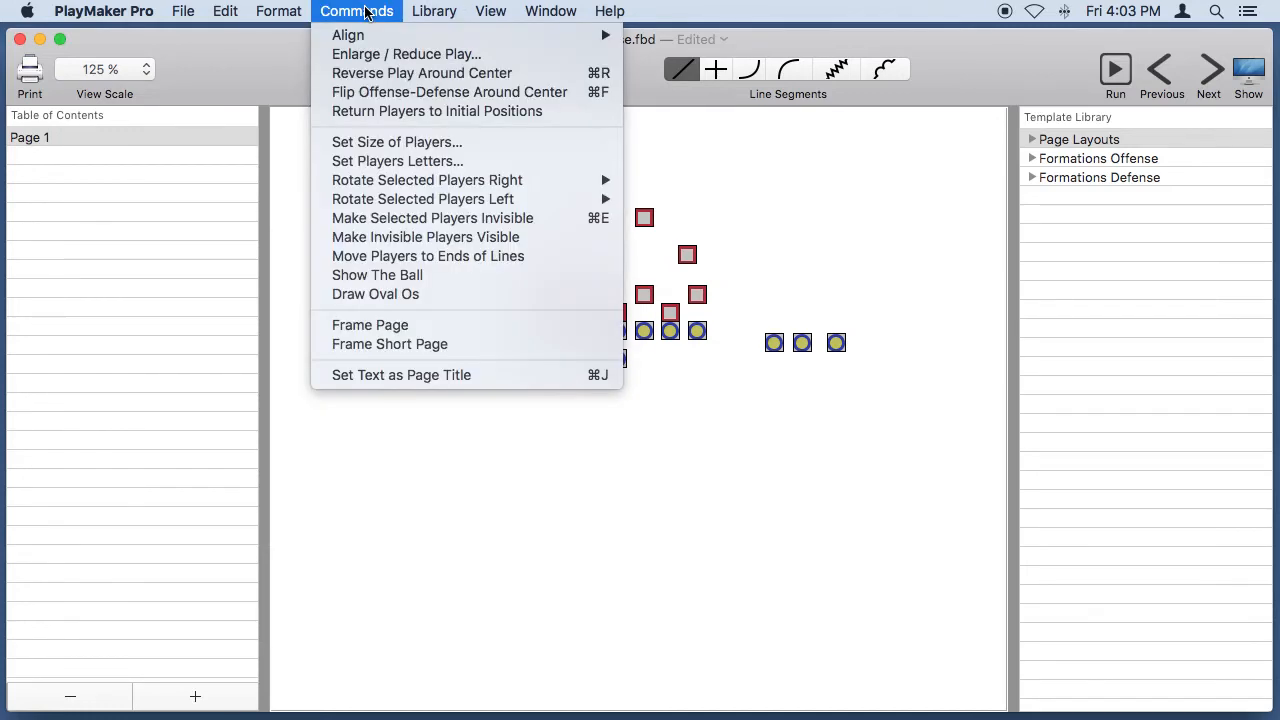
left_click(430, 93)
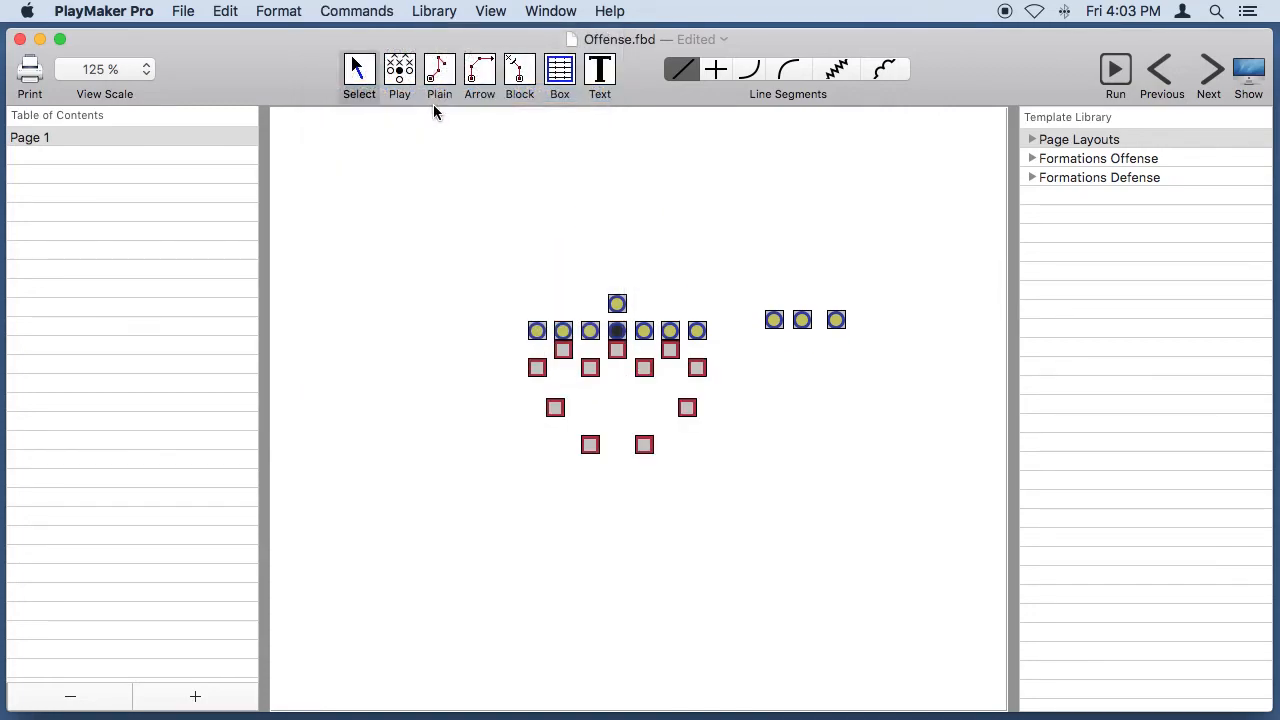
left_click(466, 149)
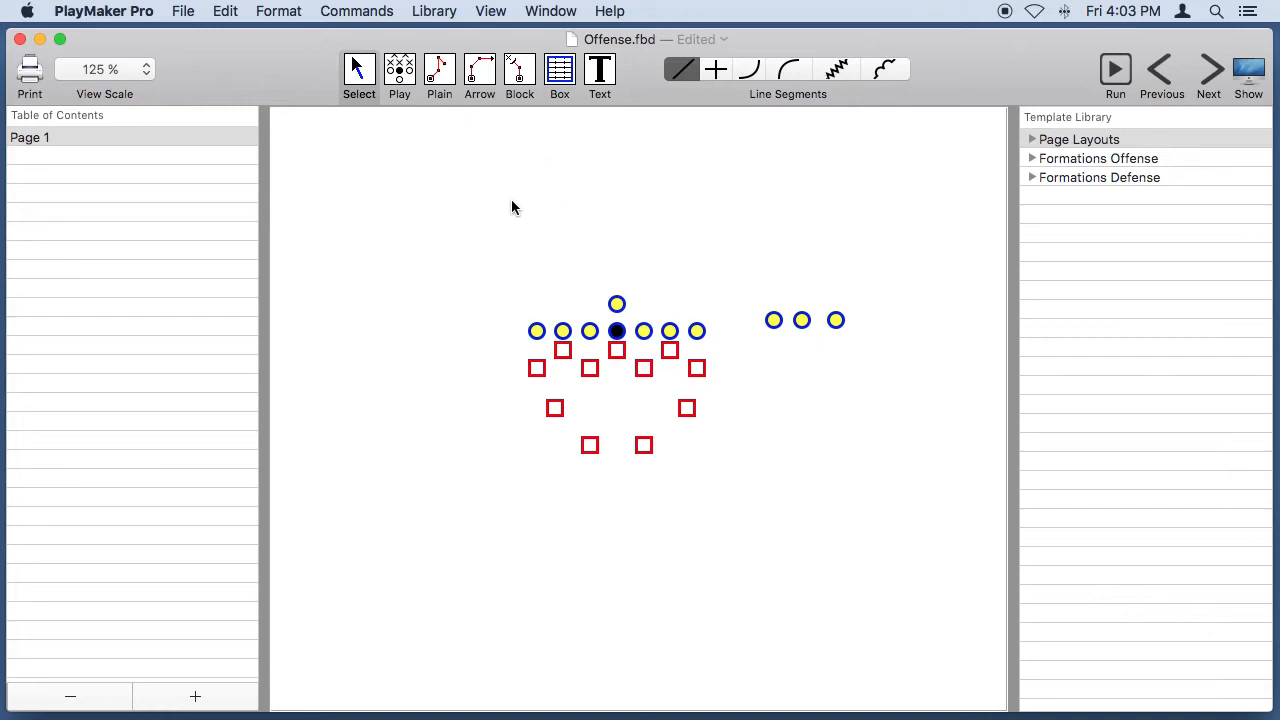
left_click_drag(474, 204, 894, 476)
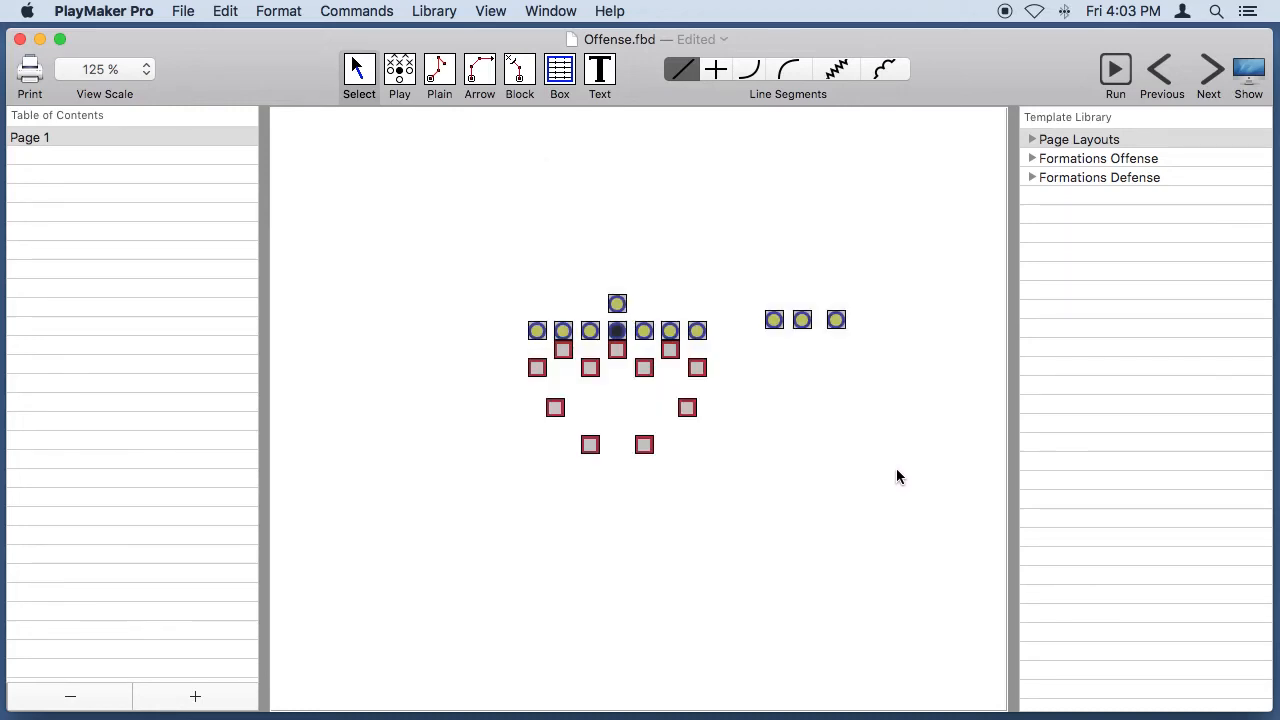
left_click(374, 11)
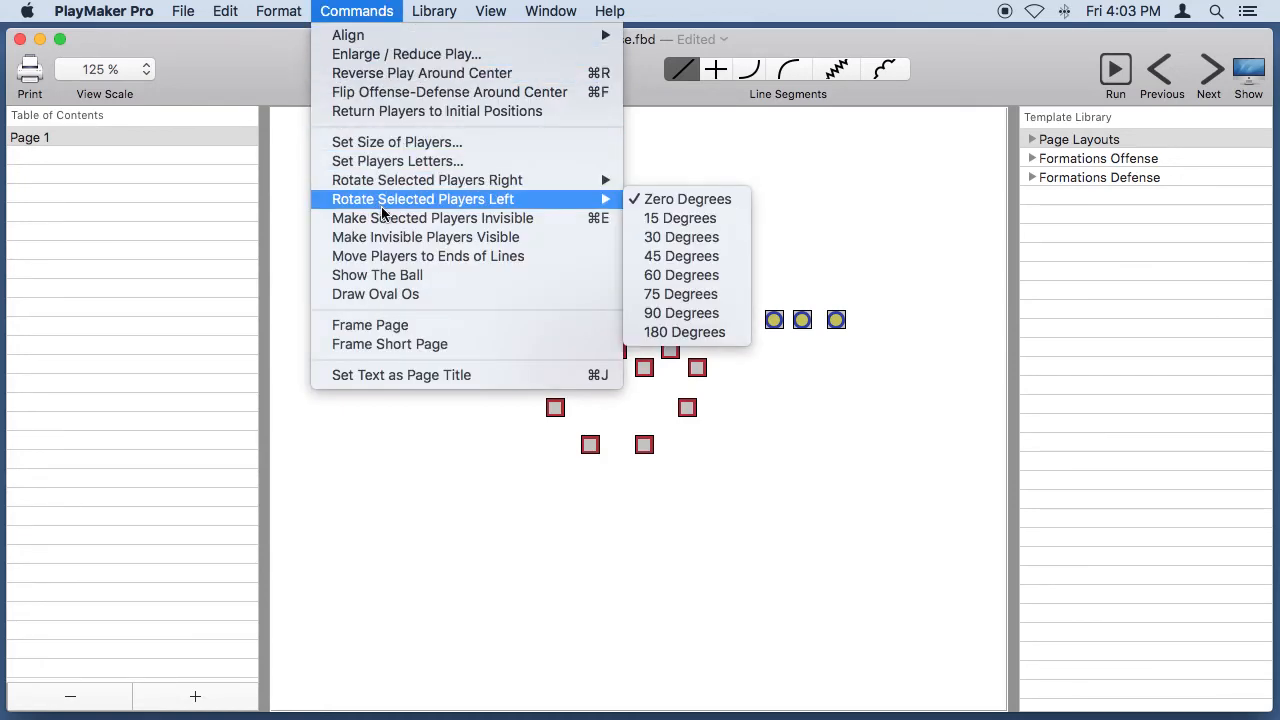
left_click(365, 93)
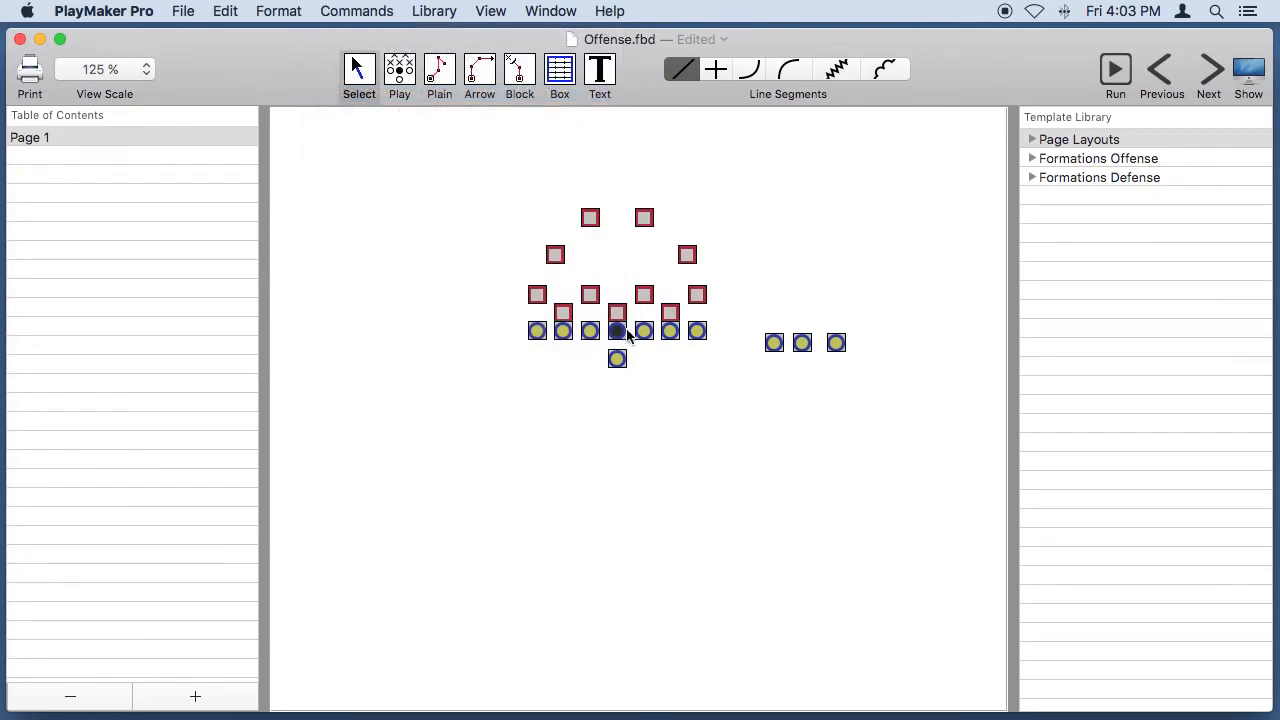
Step: Move the whole play up and to the left to free space below it on the page
left_click_drag(622, 336, 497, 292)
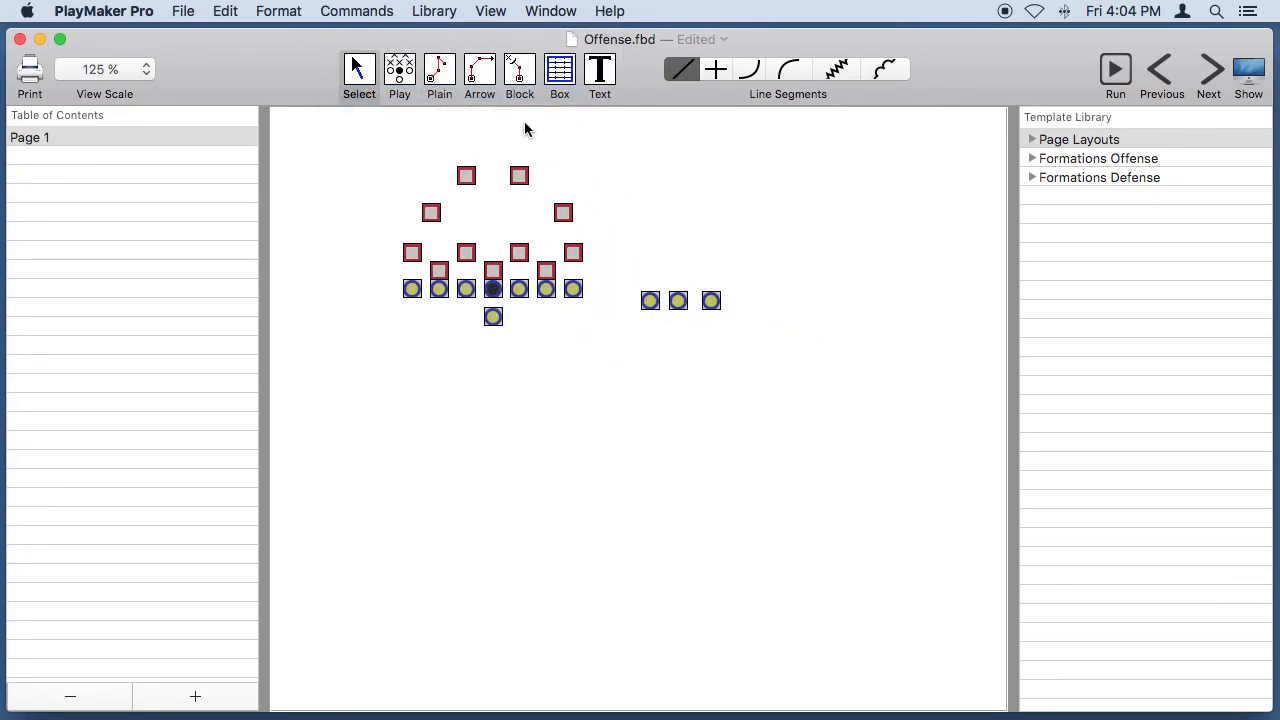
Step: Duplicate the selected play and place the copy on the empty area below the original
left_click(225, 11)
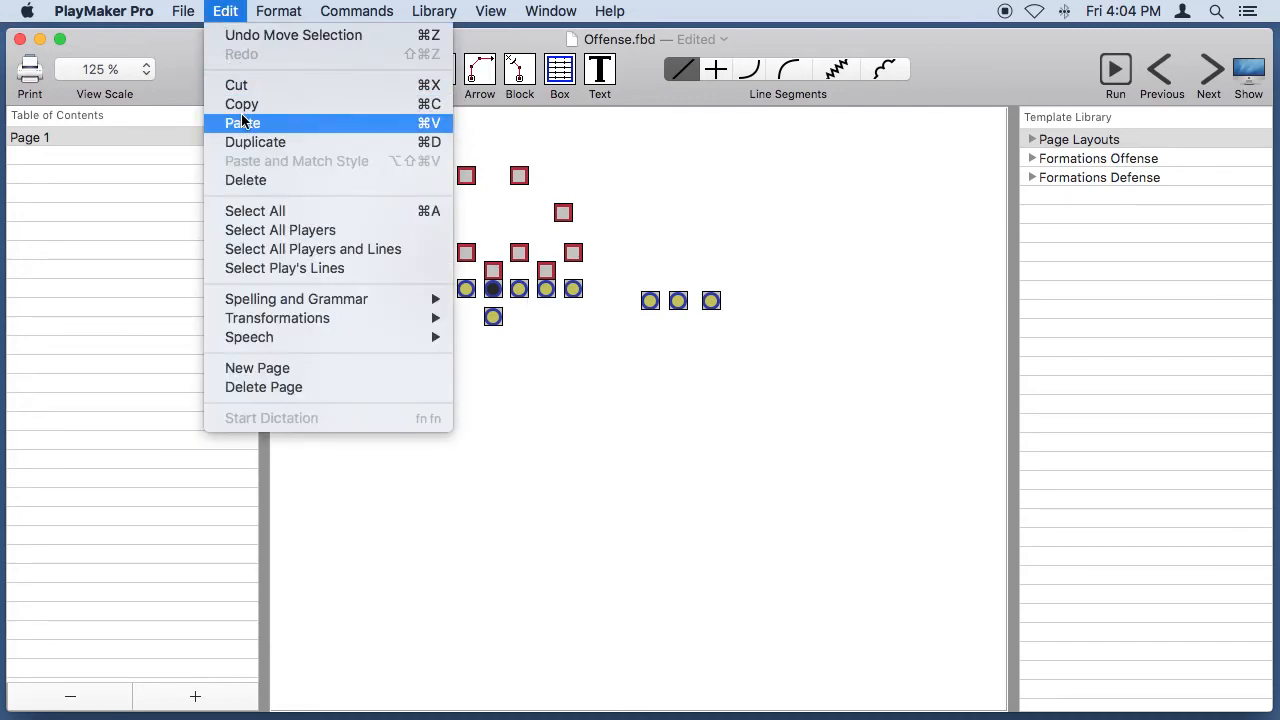
left_click(268, 147)
left_click_drag(506, 276, 578, 510)
Step: Try reversing the duplicate play around its center, and delete that duplicate from the page
left_click(360, 12)
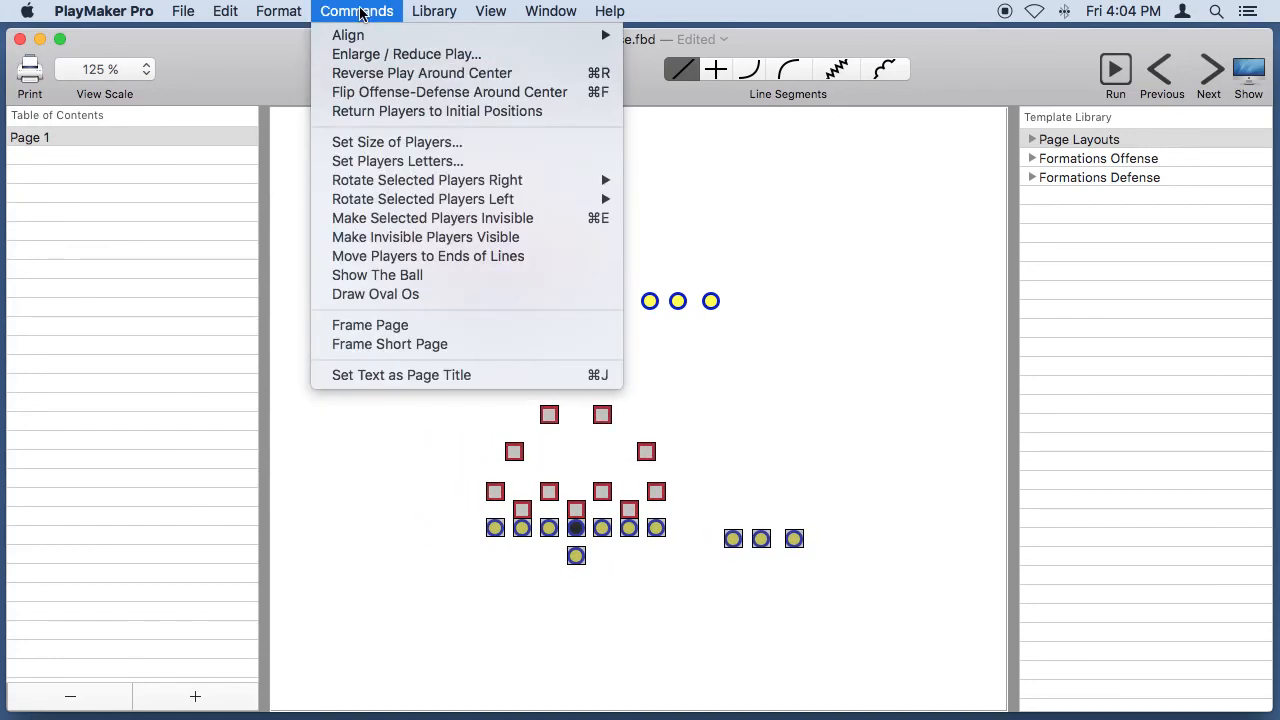
left_click(369, 74)
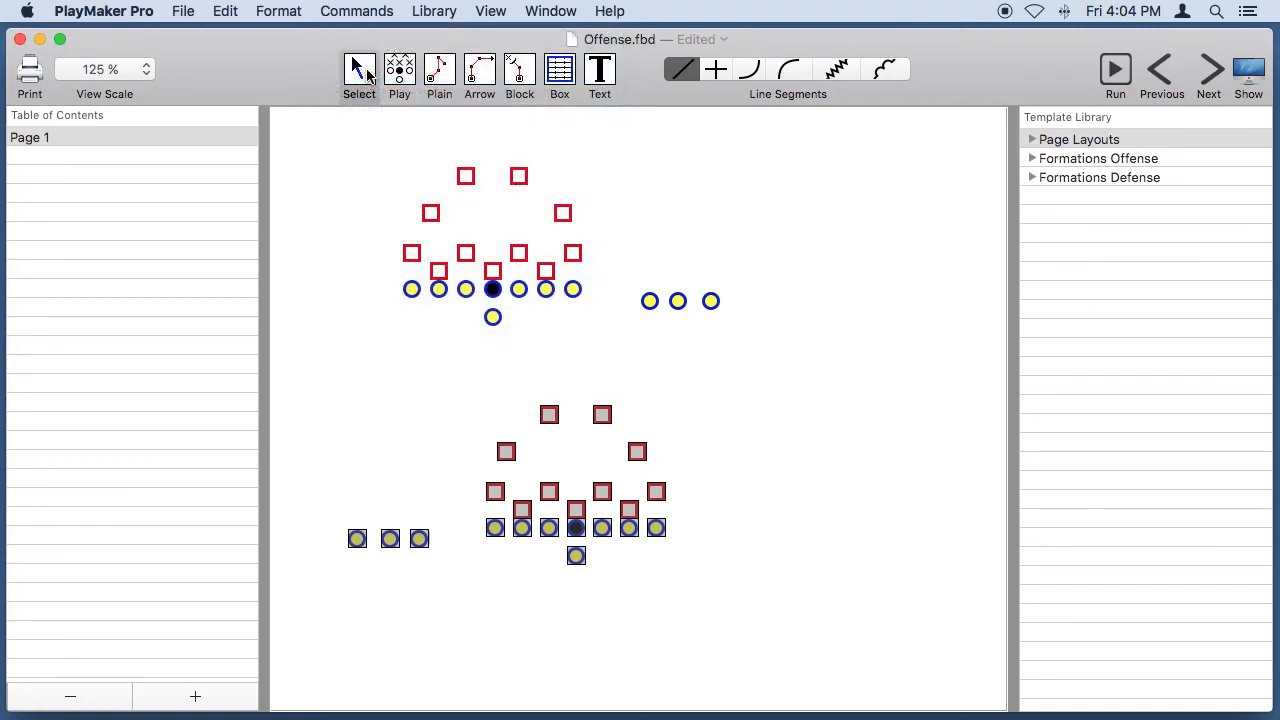
left_click(349, 137)
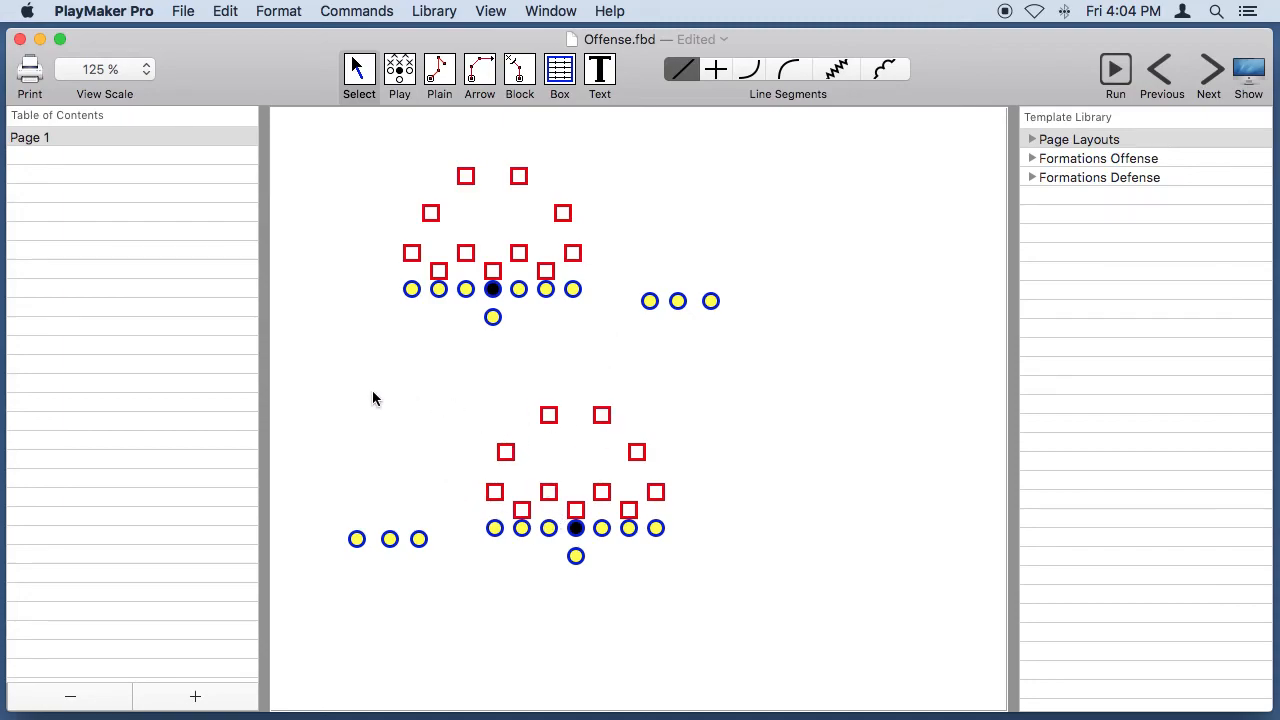
left_click_drag(326, 364, 727, 594)
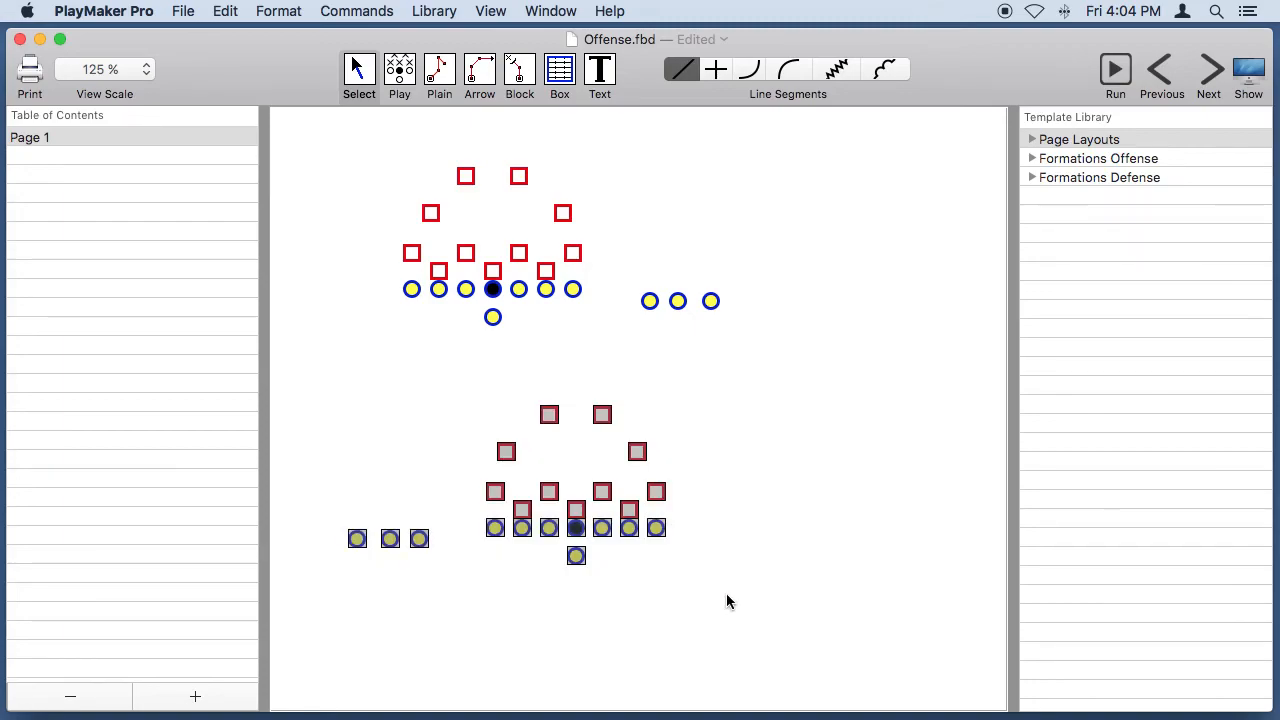
key("Delete")
Step: Show the ball at the black center player of the offense
left_click(493, 289)
left_click(282, 11)
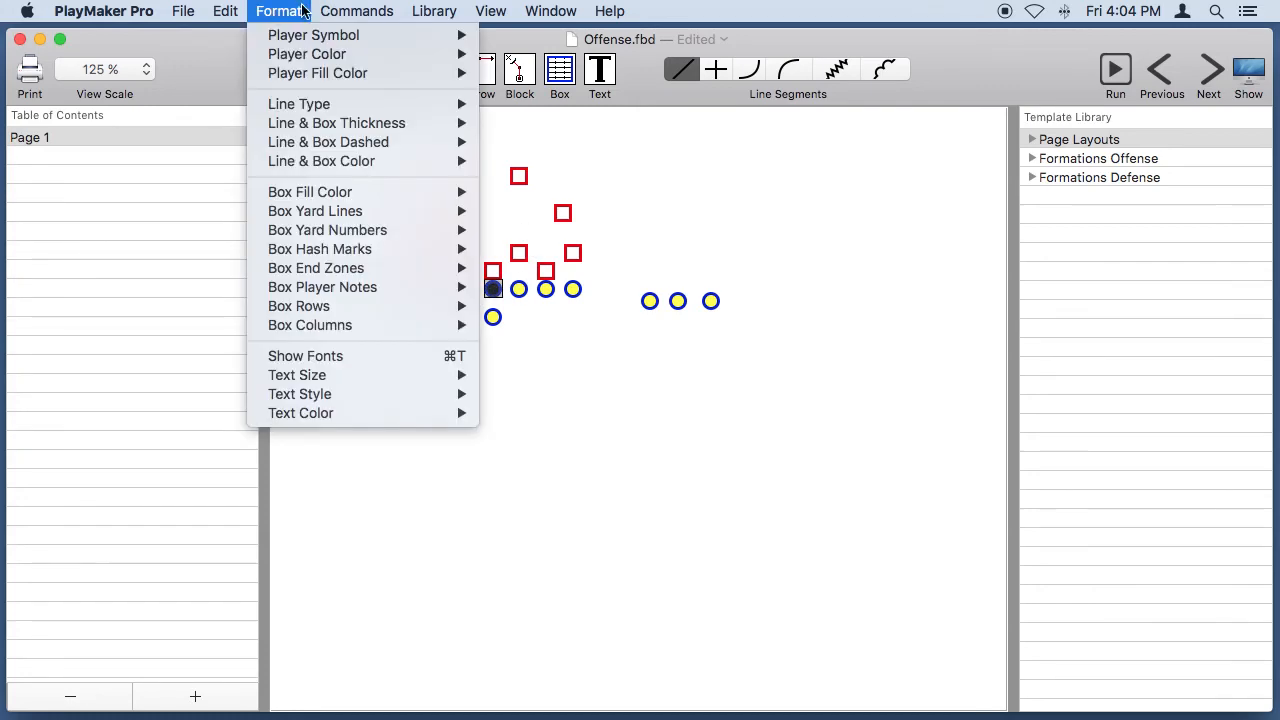
mouse_move(320, 11)
left_click(382, 276)
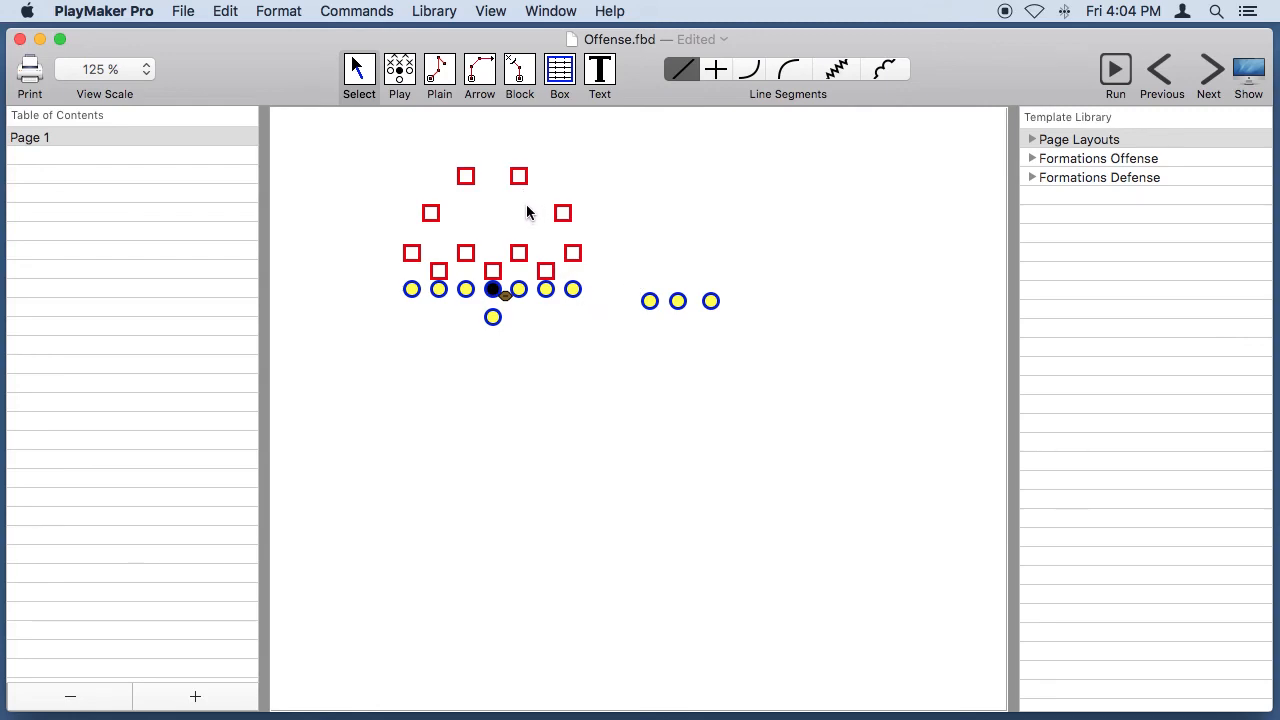
Step: Change the symbol of the defensive players at both ends of the front row to an X
right_click(576, 256)
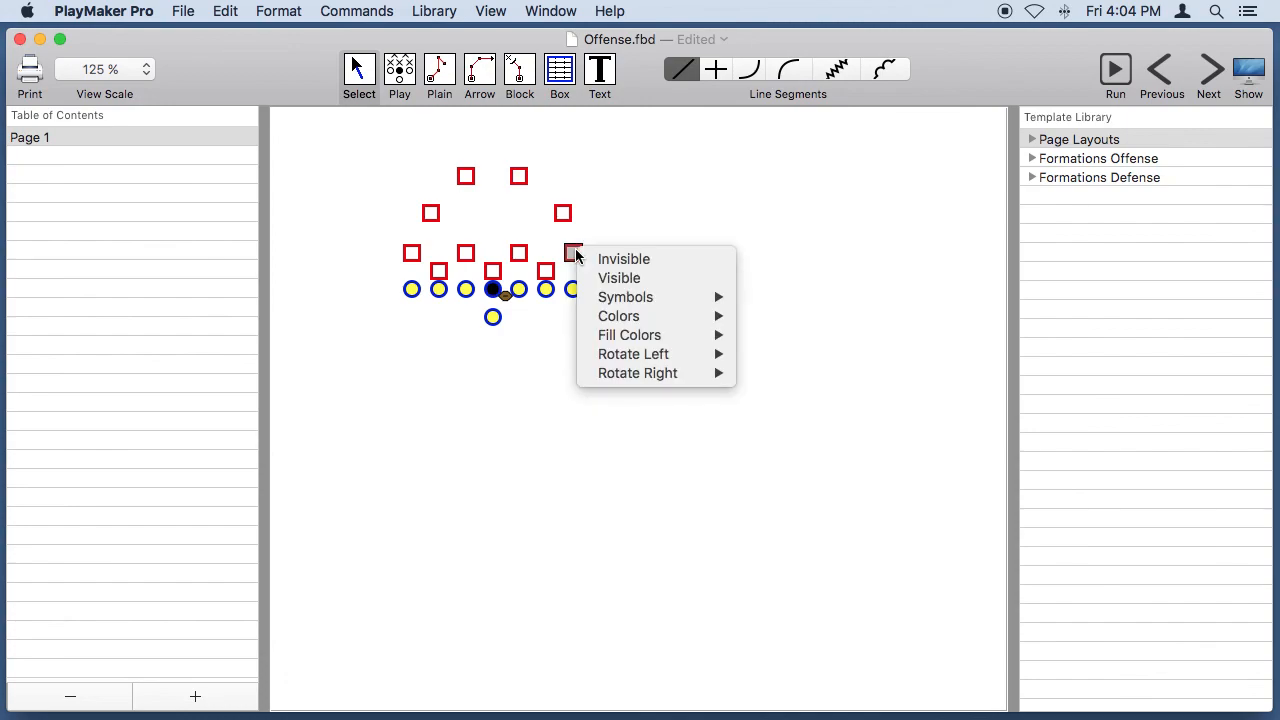
mouse_move(615, 297)
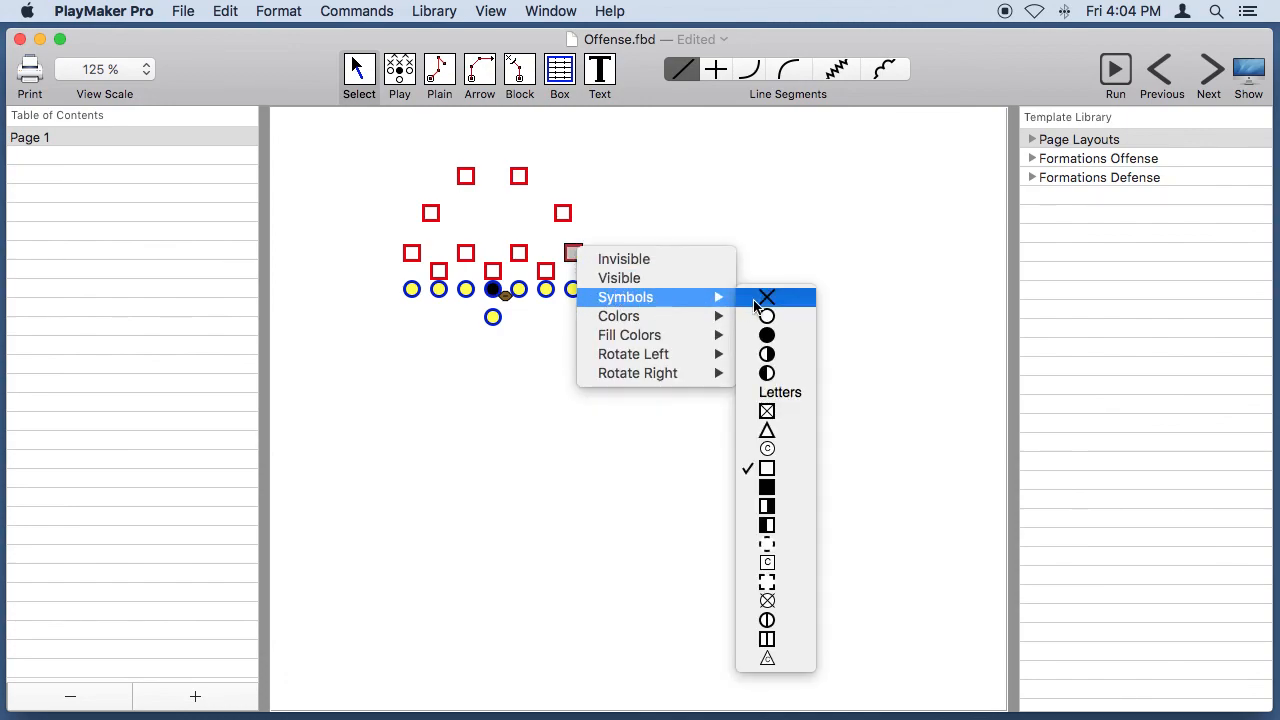
left_click(755, 302)
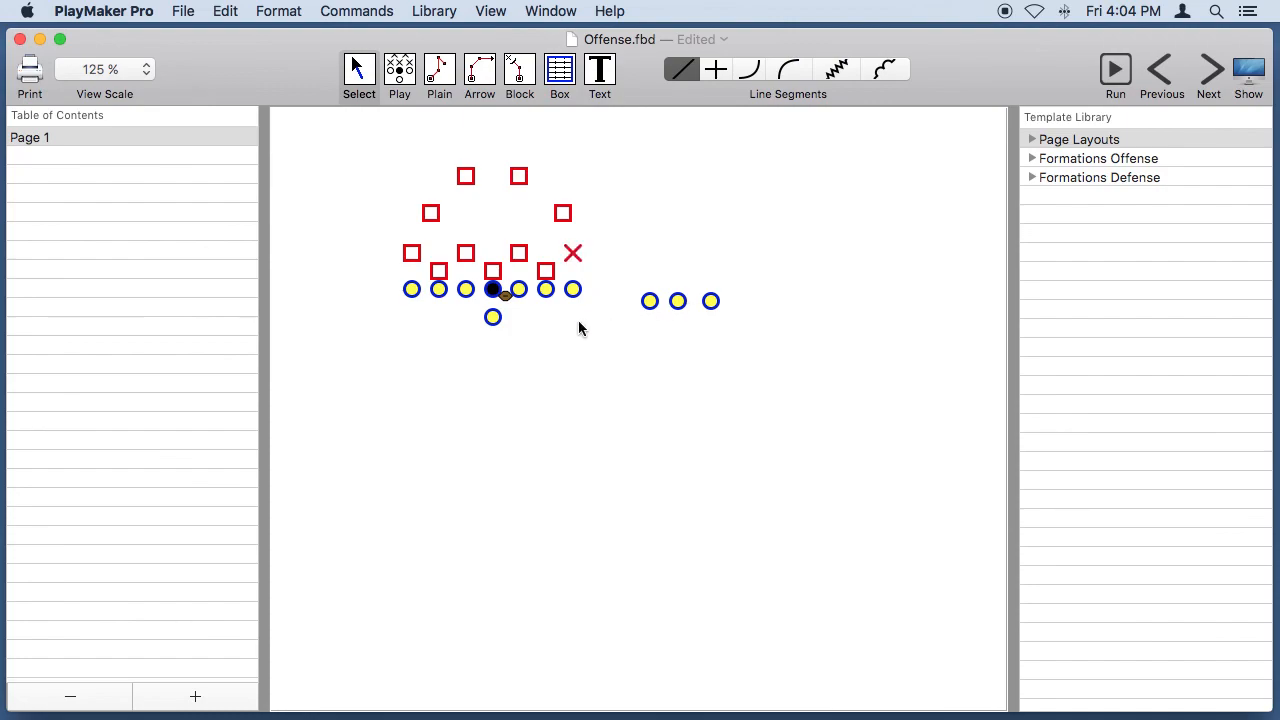
right_click(411, 254)
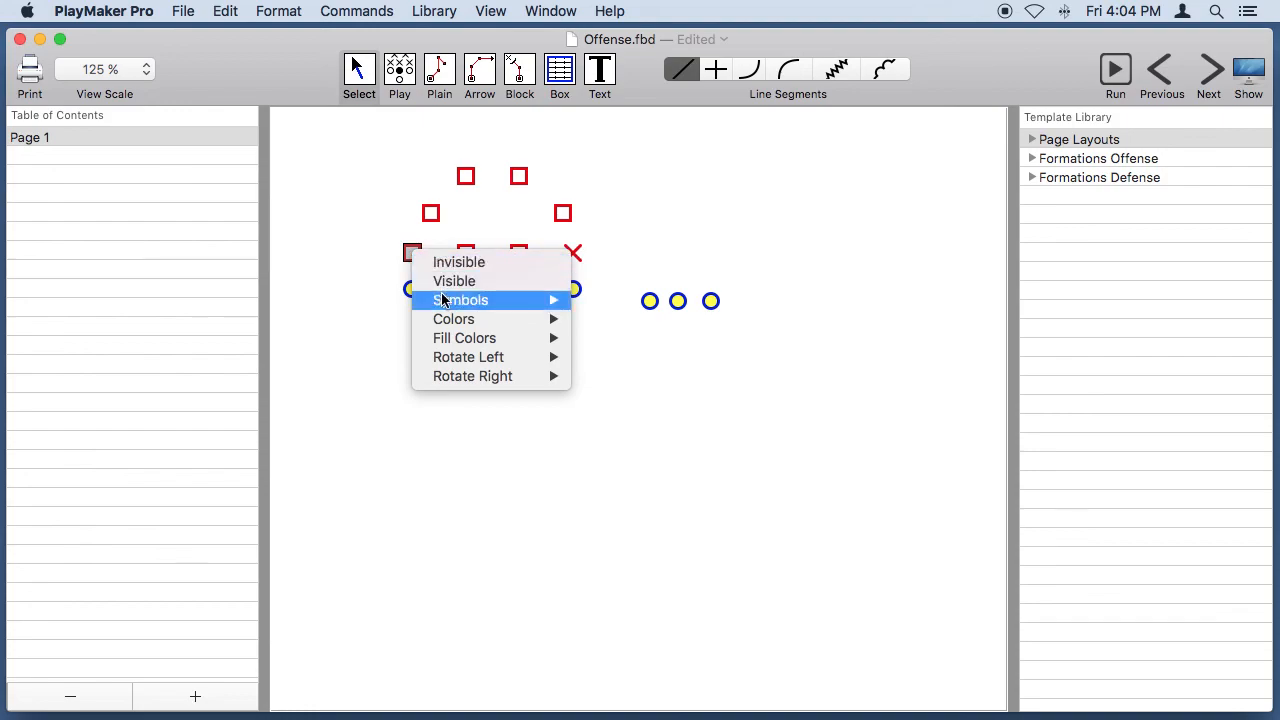
mouse_move(443, 299)
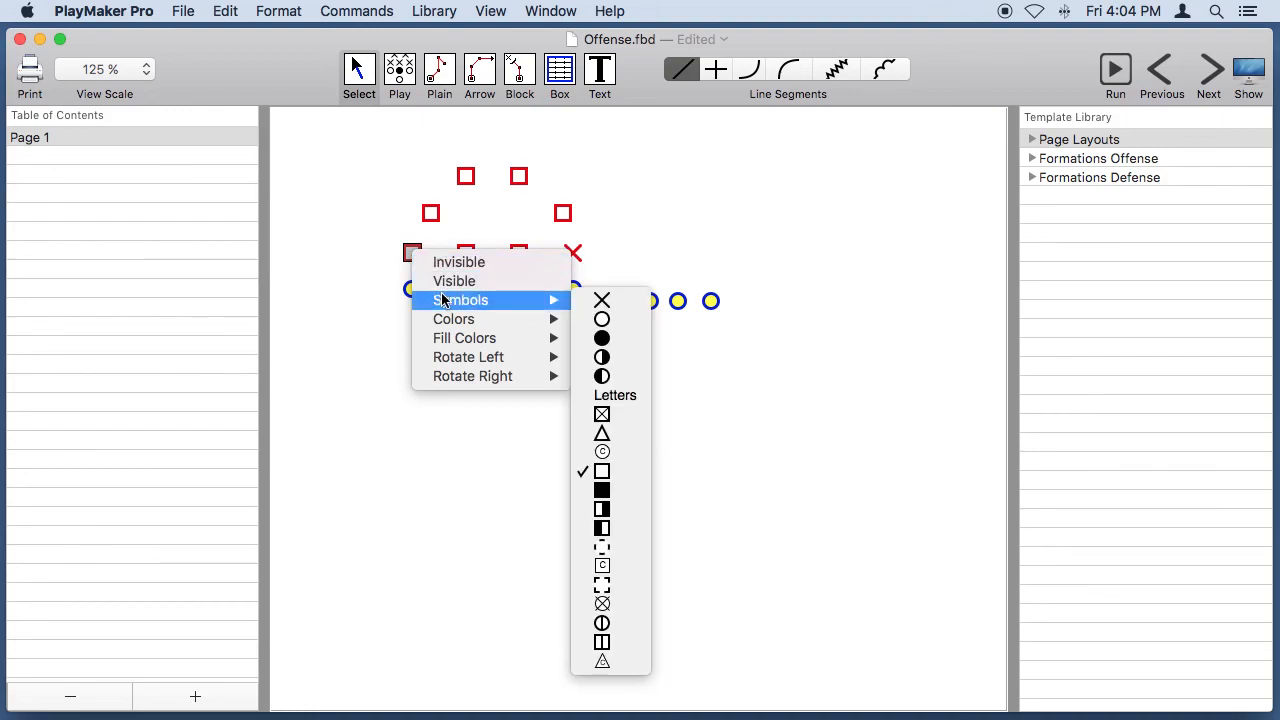
left_click(622, 299)
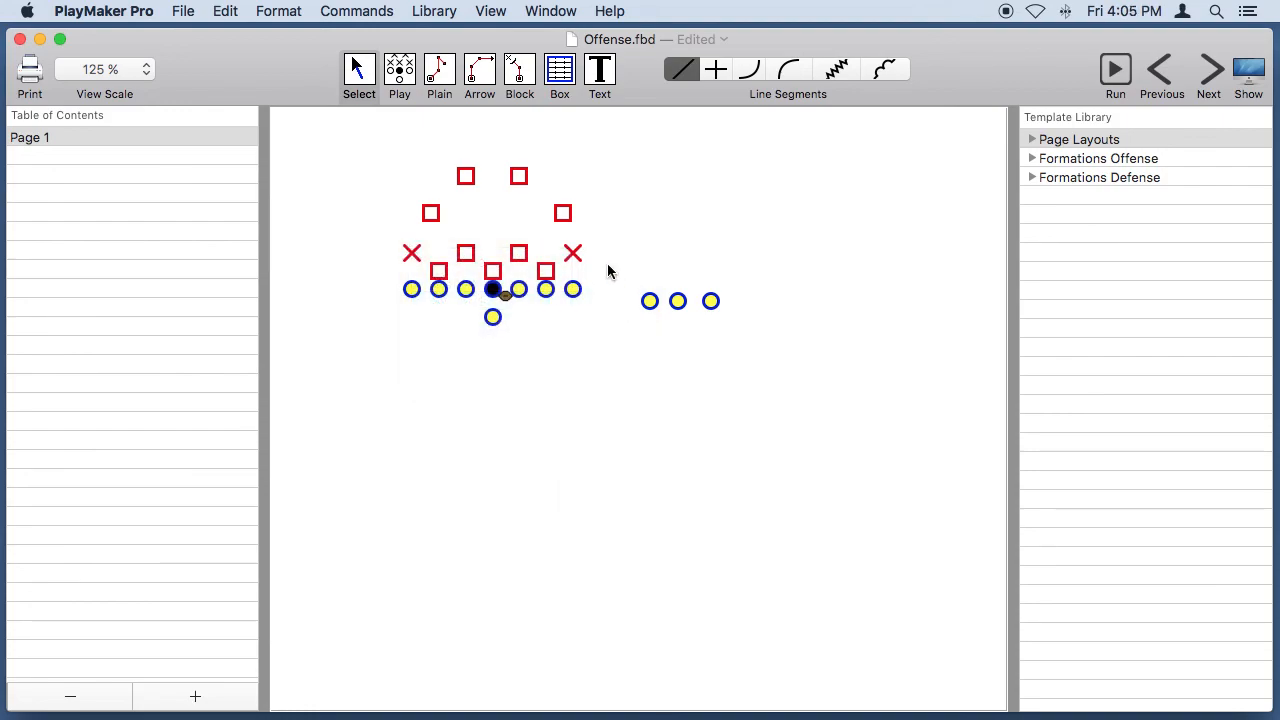